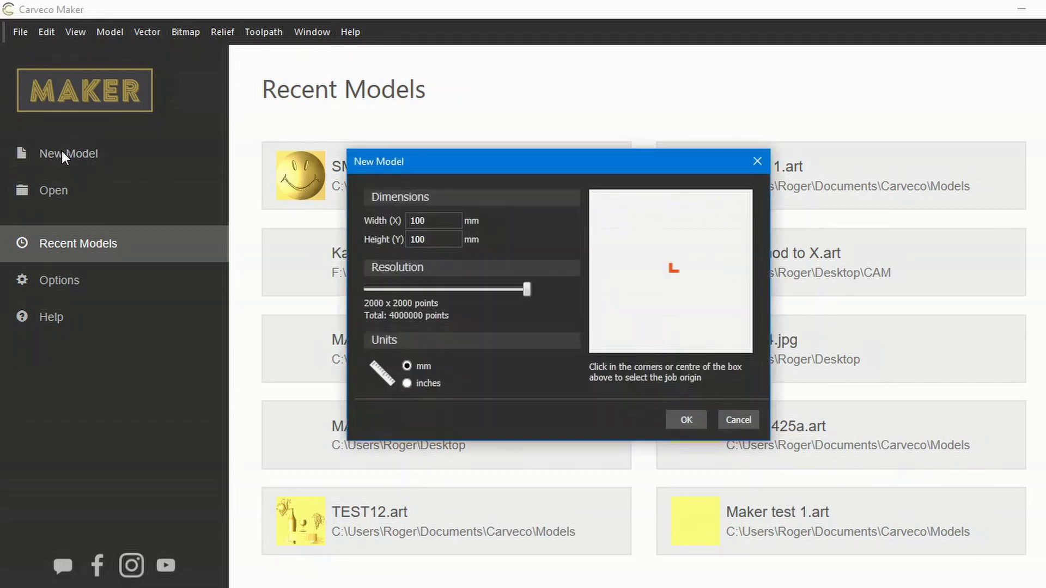
Set the new model's width and height to 120 mm
left_click(420, 220)
type("2")
left_click(419, 241)
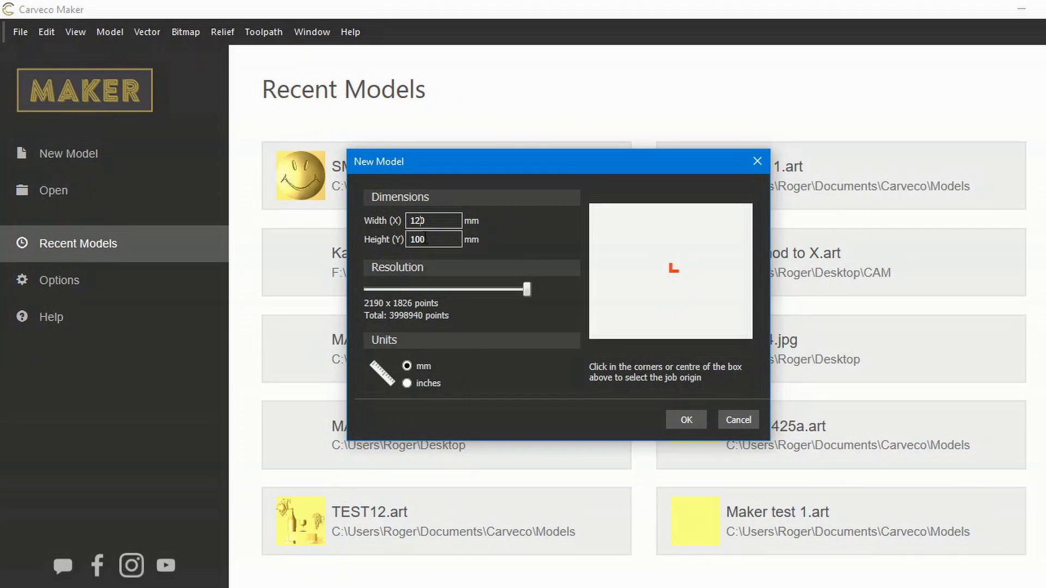
left_click(417, 240)
type("2")
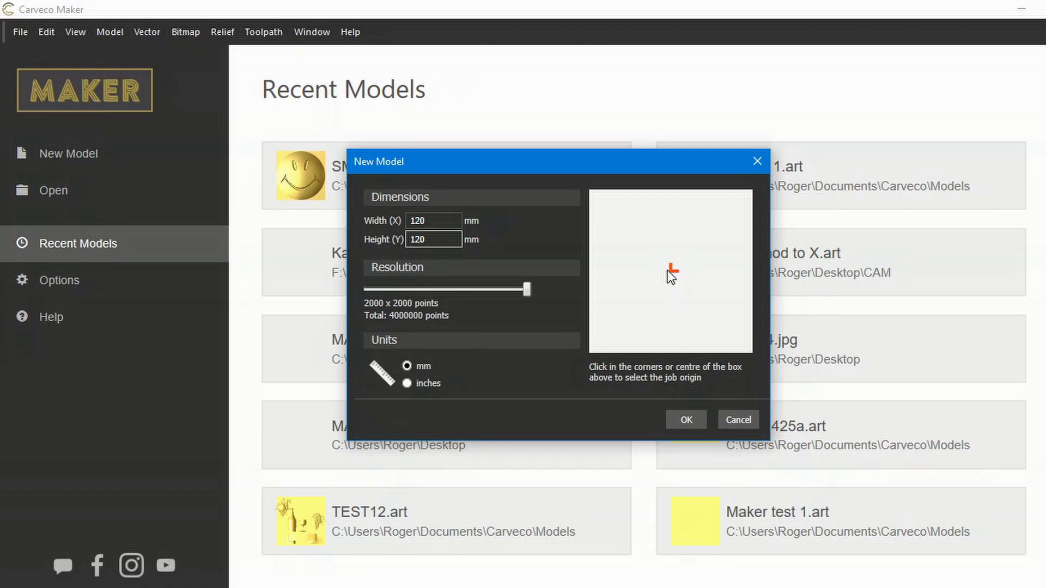
Place the job origin at the model centre and create the model
left_click(592, 195)
left_click(750, 189)
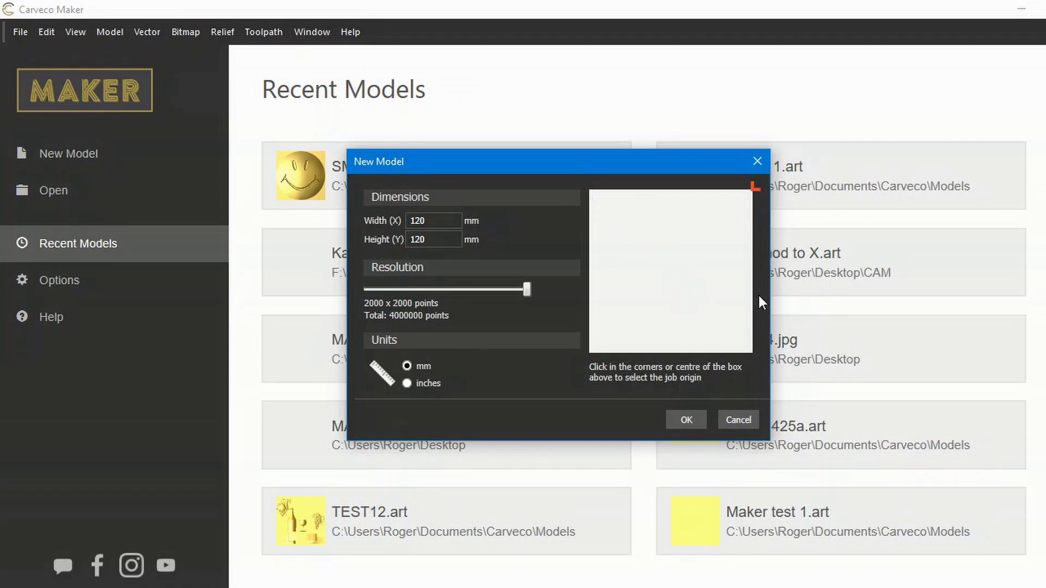
left_click(754, 352)
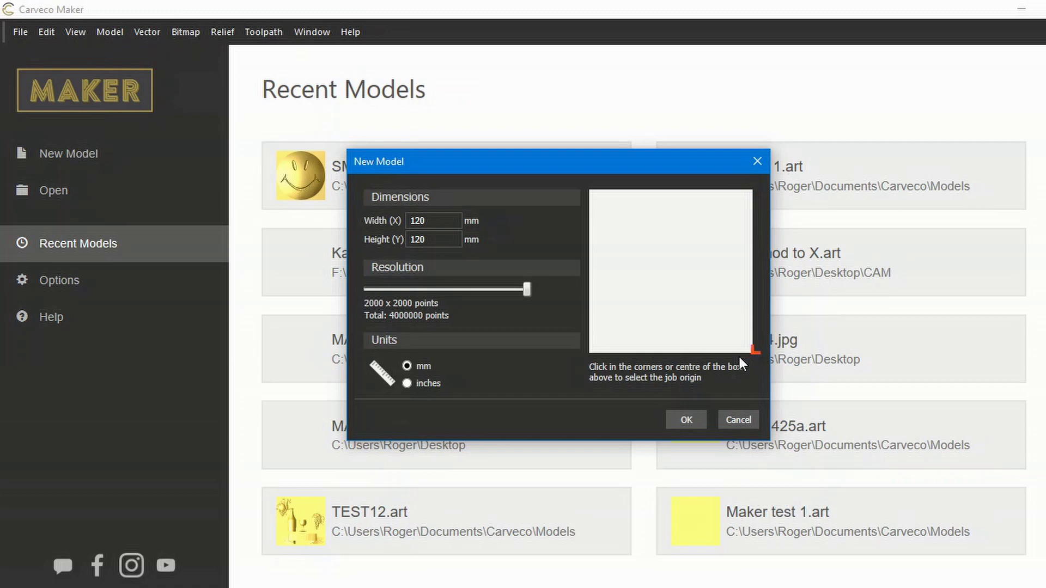
left_click(590, 352)
left_click(672, 269)
left_click(685, 420)
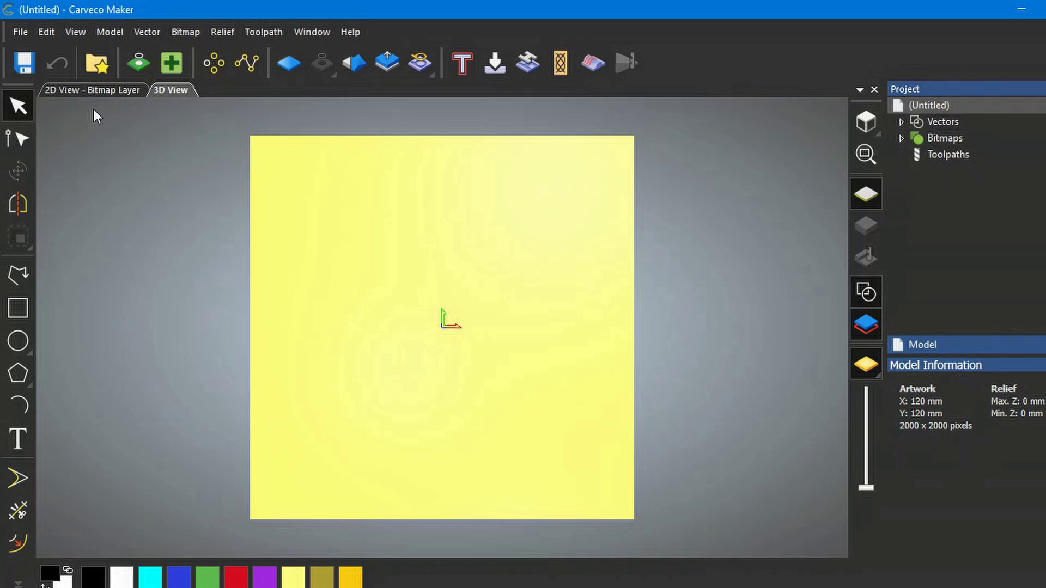
Open the Vector Library of ready-made shapes from the Vector menu
left_click(147, 32)
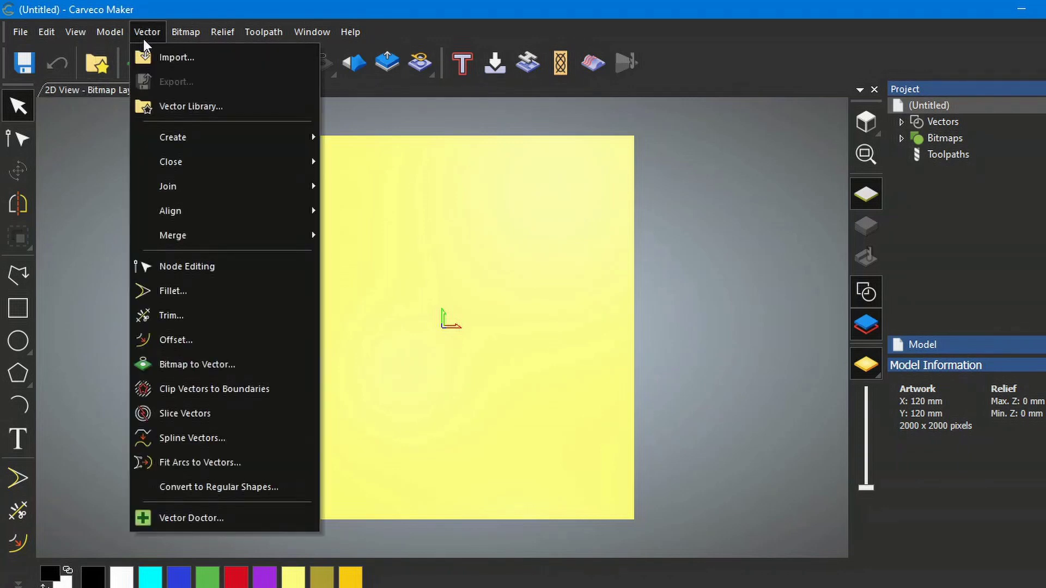
left_click(171, 107)
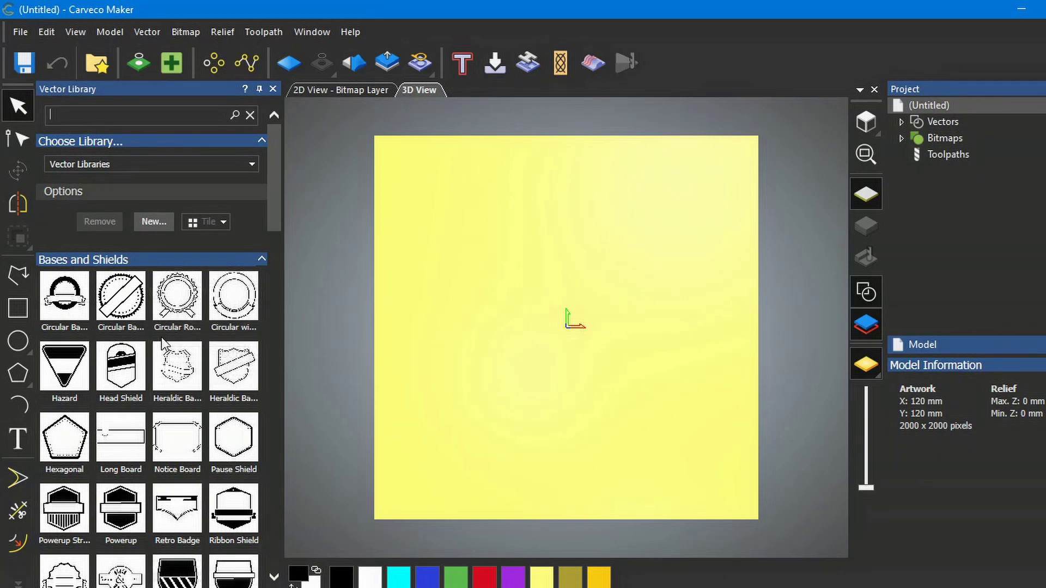
scroll(163, 340, "down", 1)
scroll(162, 342, "down", 3)
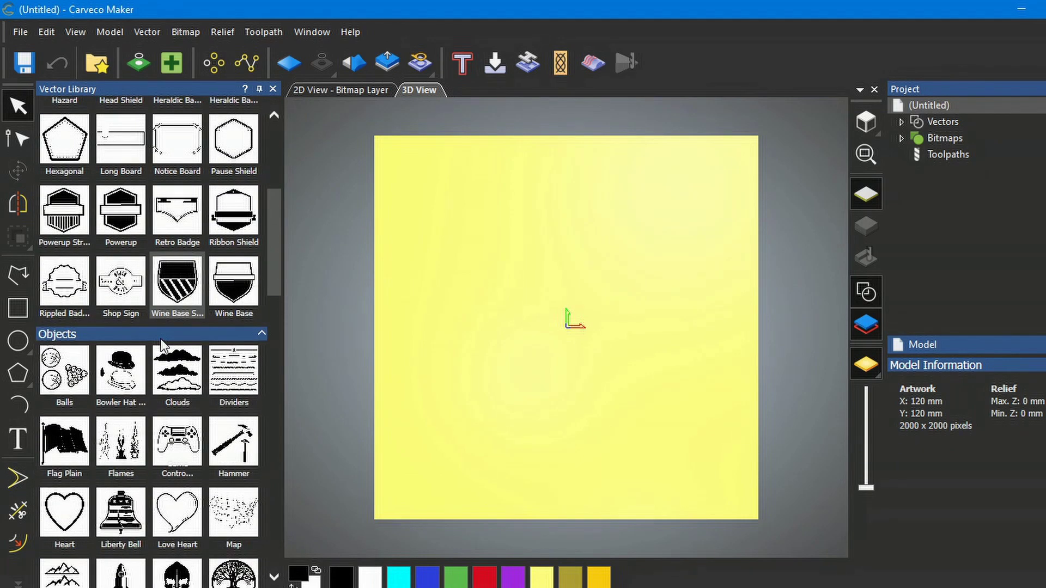
scroll(162, 342, "down", 4)
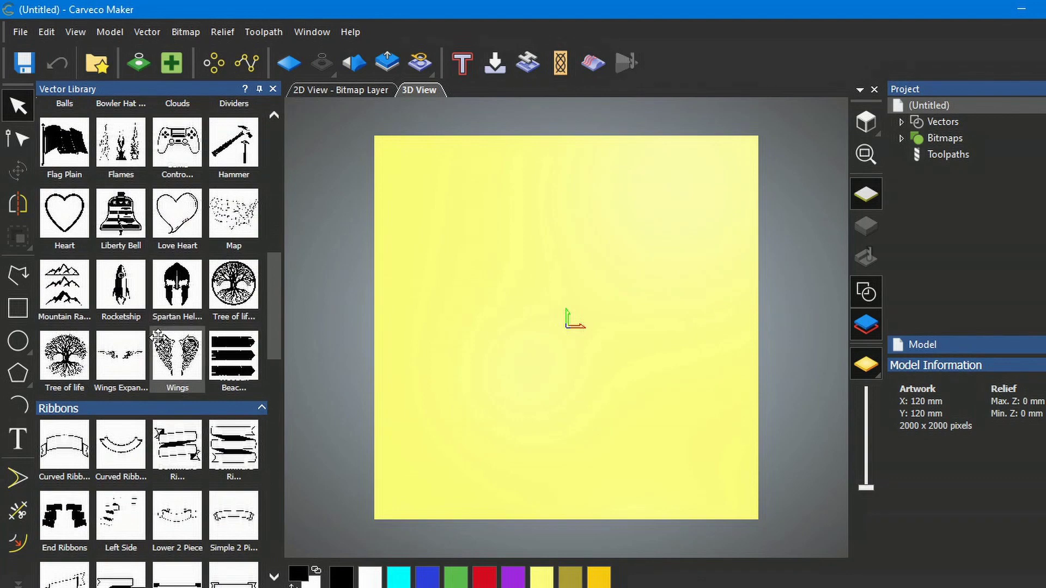
scroll(156, 341, "down", 7)
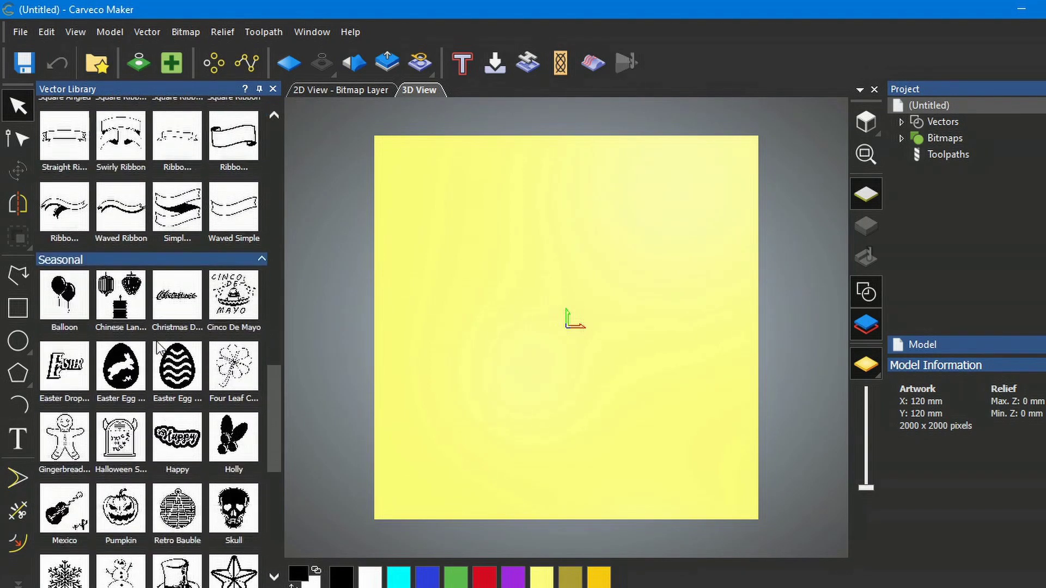
scroll(158, 347, "down", 3)
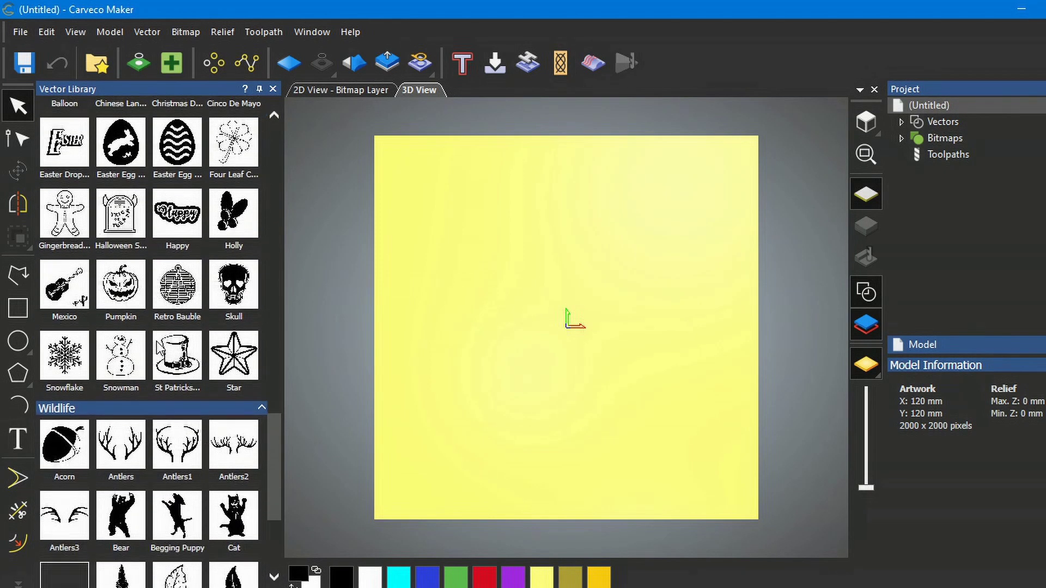
scroll(158, 349, "down", 3)
scroll(150, 327, "up", 4)
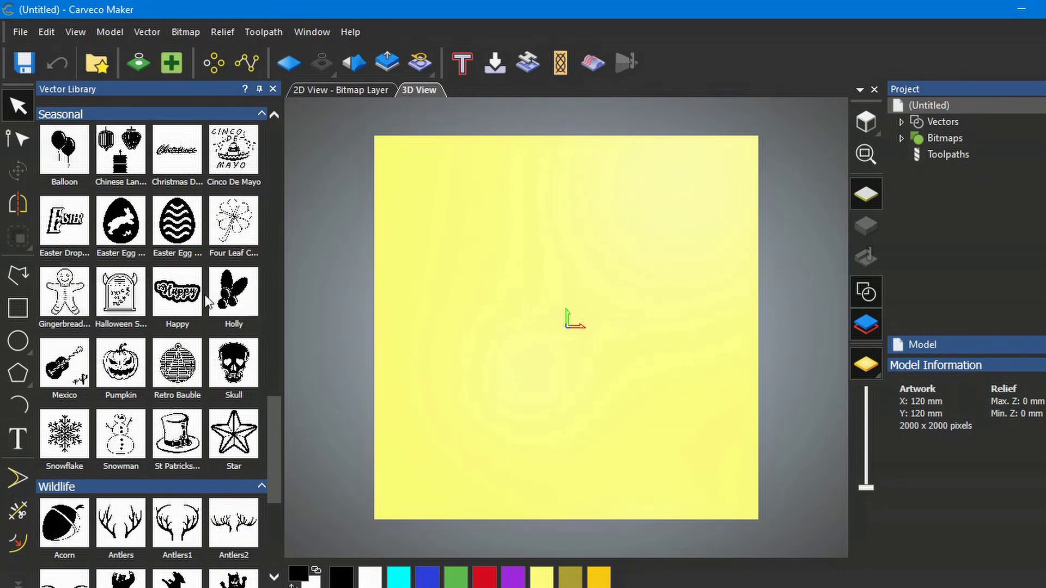
scroll(194, 312, "up", 5)
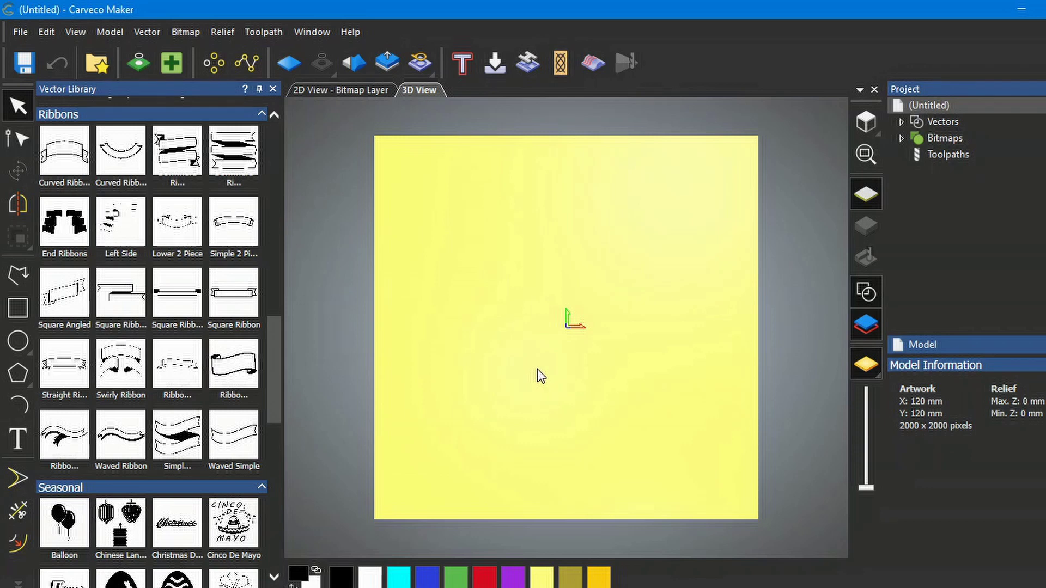
left_click(273, 89)
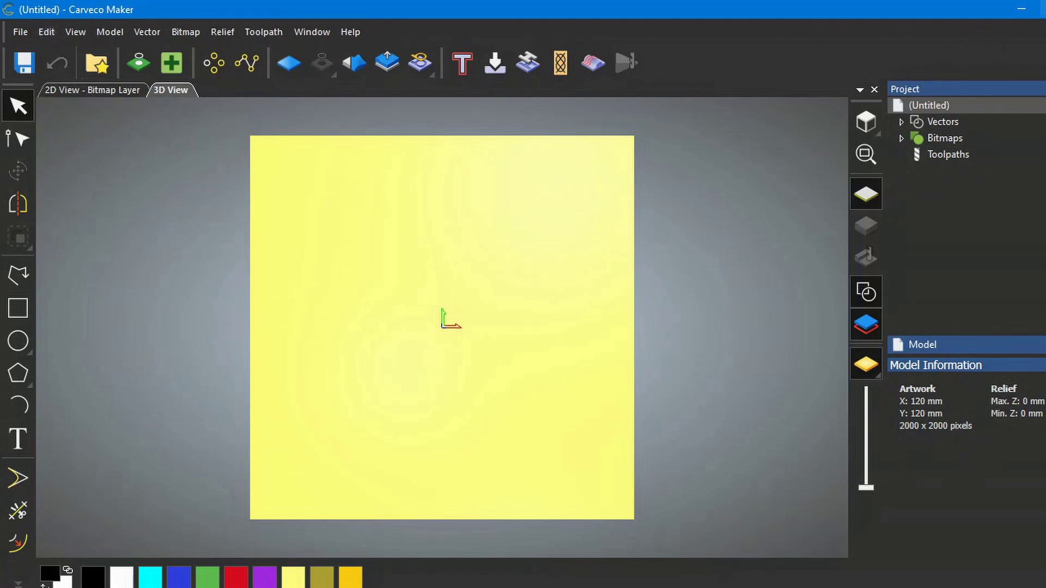
Import the 7x flower image from the desktop as a 120 mm high model with centred origin
left_click(1041, 8)
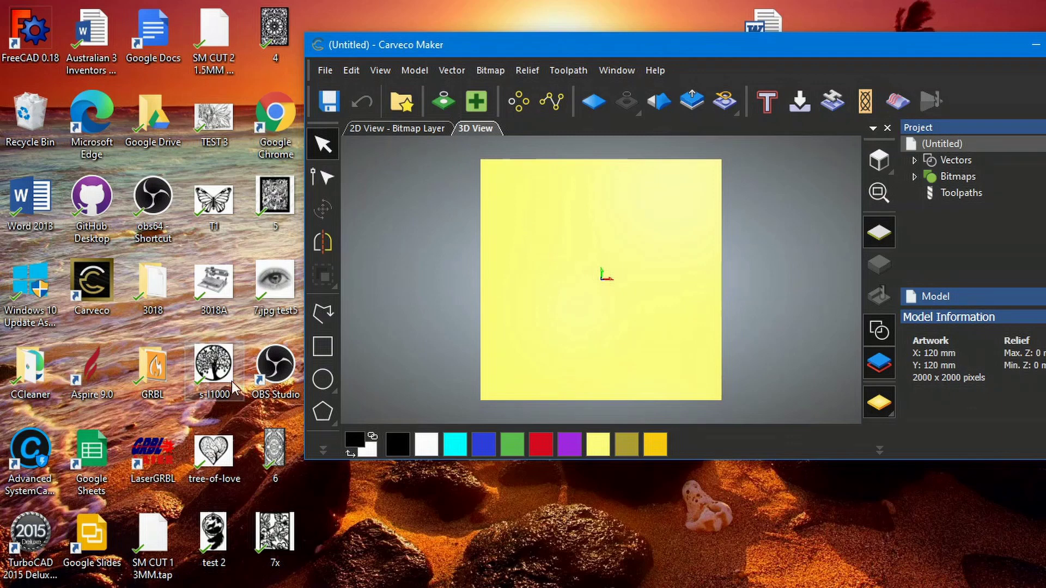
left_click_drag(278, 544, 606, 276)
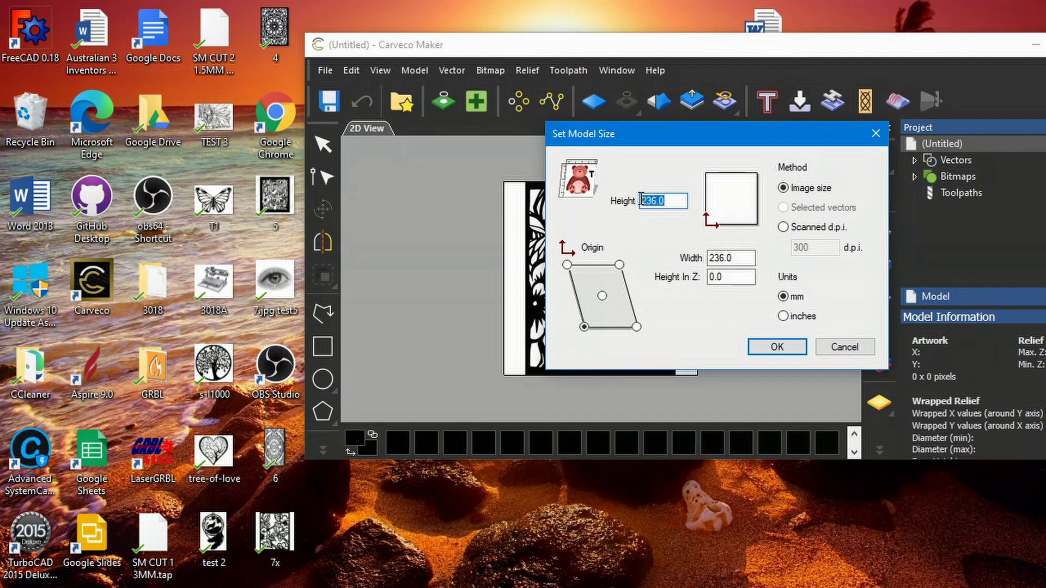
type("120")
key("Tab")
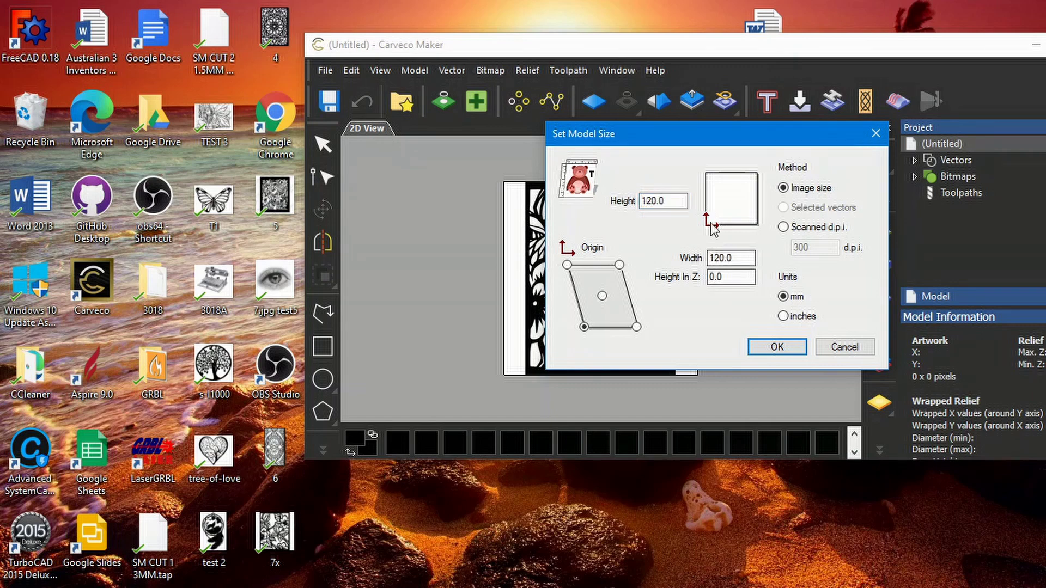
left_click(602, 297)
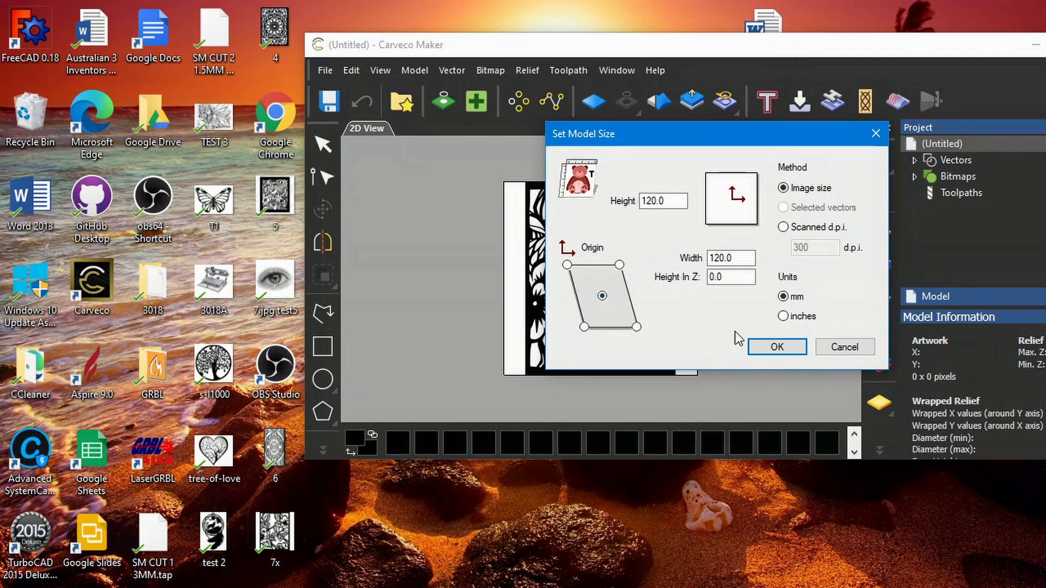
left_click(777, 348)
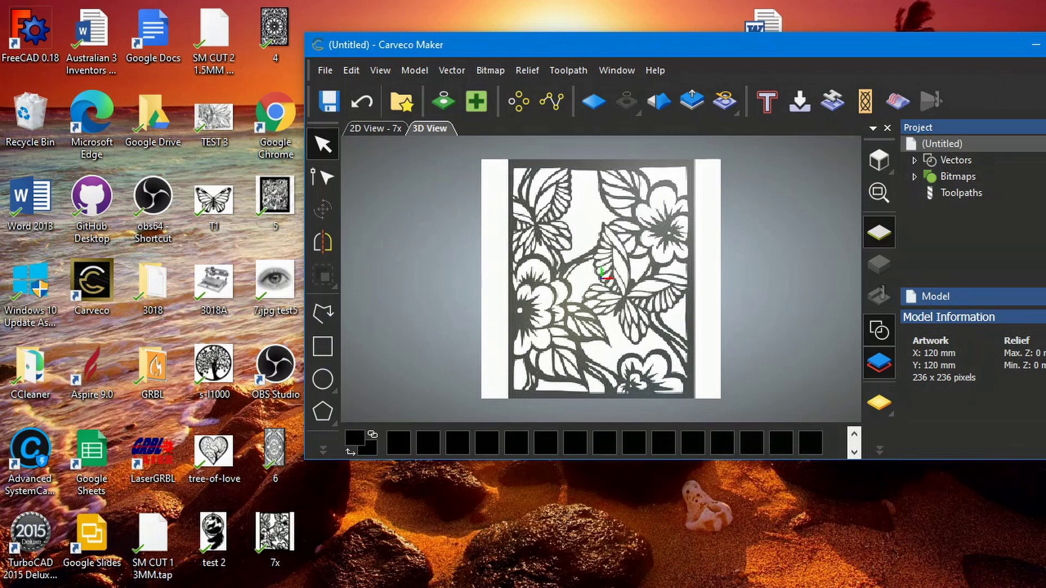
Maximize the Carveco window and bring up the Bitmap to Vector options
key("super+Up")
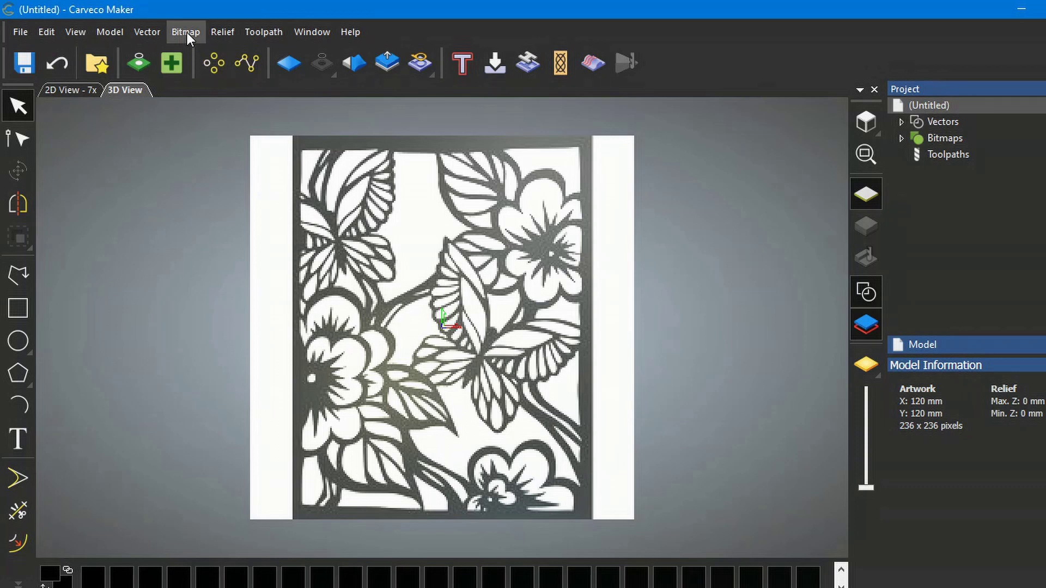
left_click(138, 64)
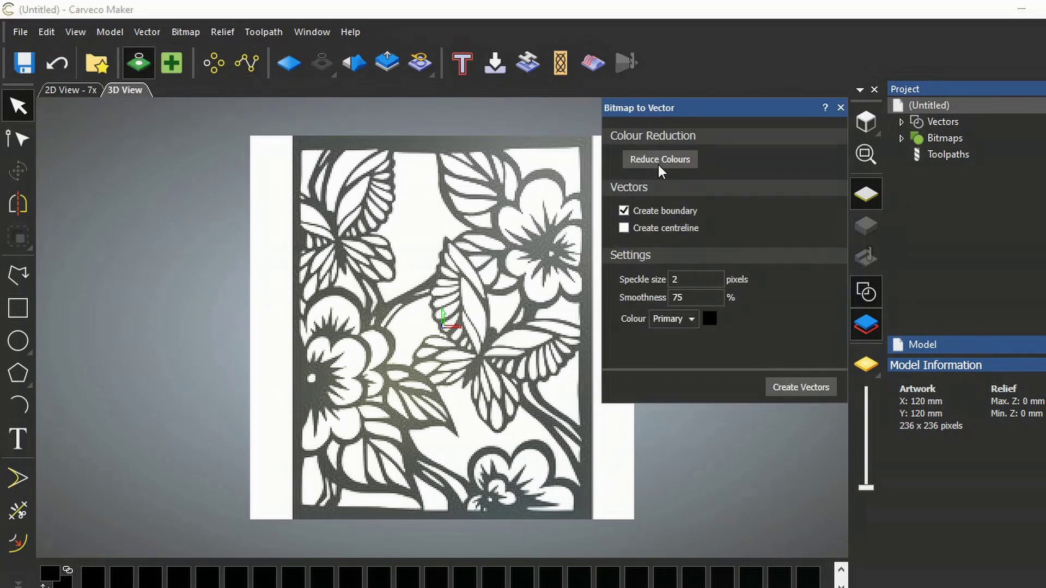
Reduce the image's colours to a maximum of 4 and apply
left_click(673, 158)
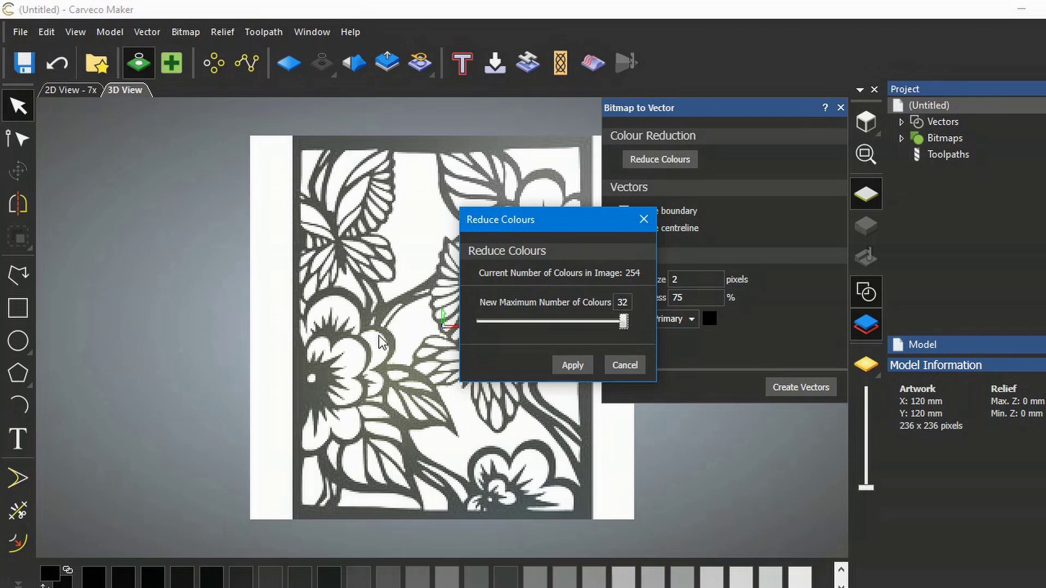
left_click(629, 302)
left_click_drag(625, 323, 471, 324)
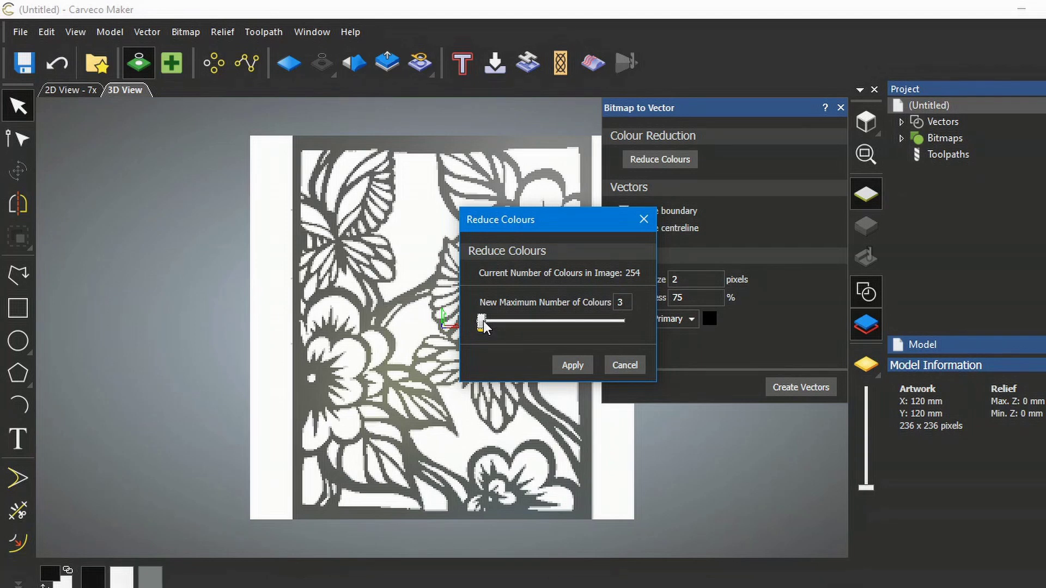
left_click_drag(483, 321, 486, 322)
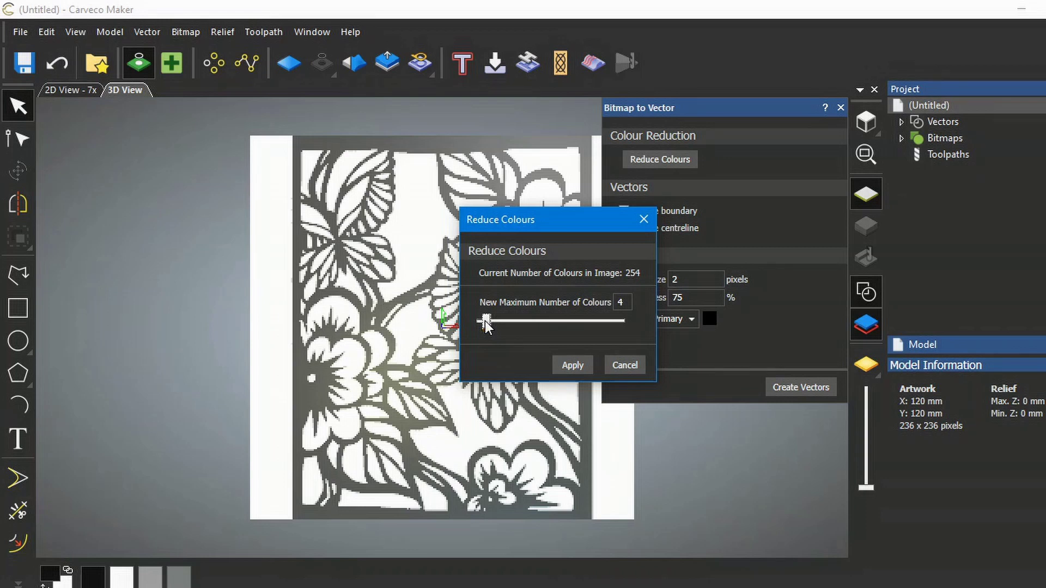
left_click(578, 366)
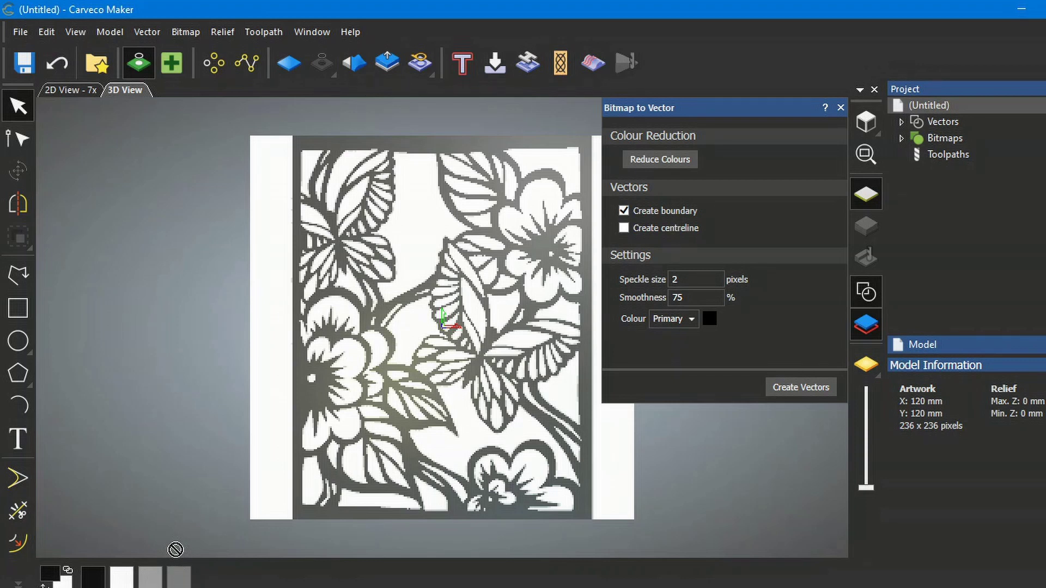
Recolour the image's edge strip grey and clear the speckle size value
left_click(90, 582)
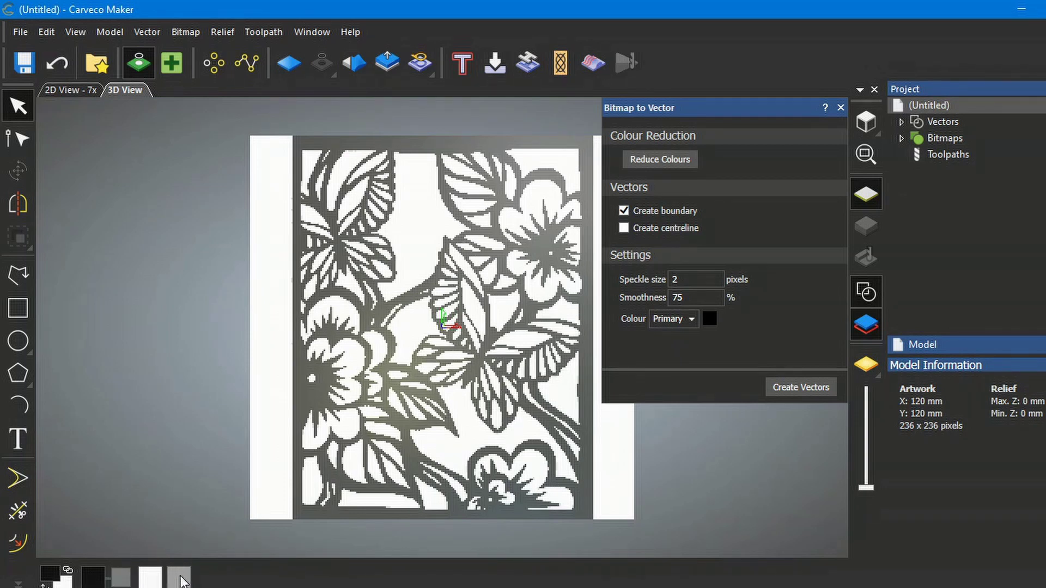
left_click_drag(180, 578, 121, 578)
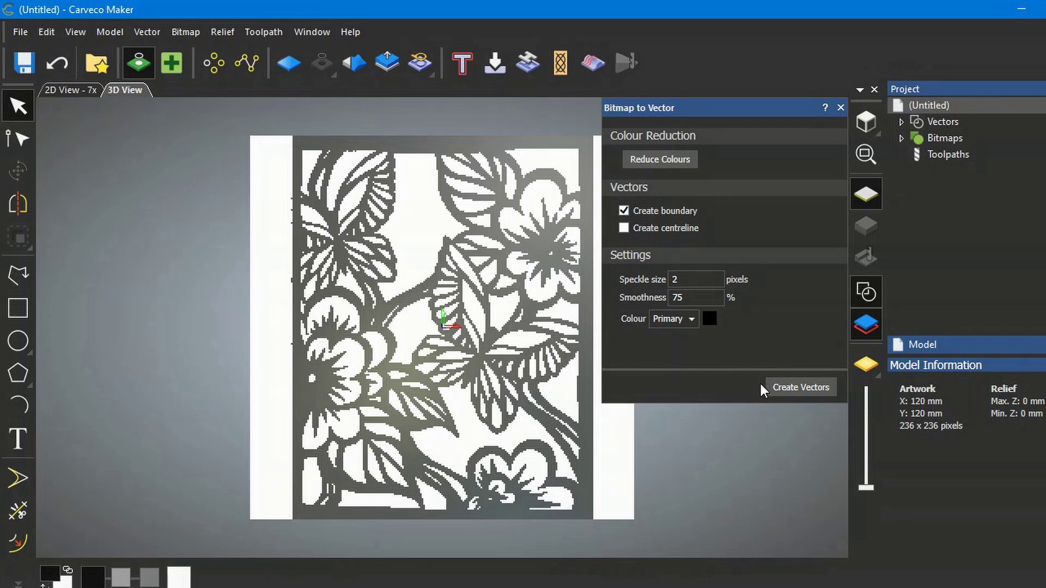
double_click(675, 277)
key("BackSpace")
Trace the bitmap into vectors, close the panel, and fade the bitmap out
left_click(790, 387)
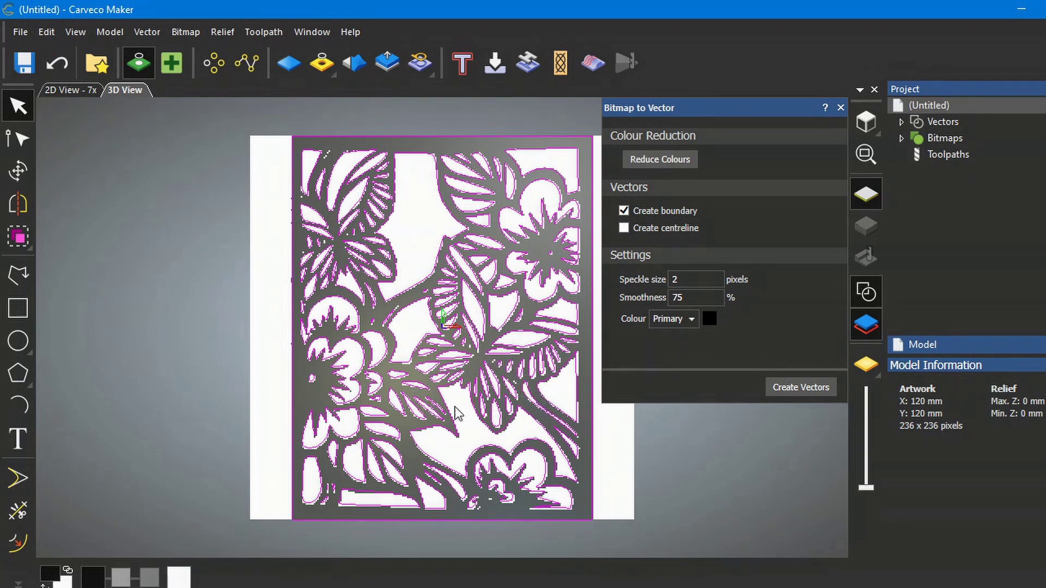
left_click(838, 108)
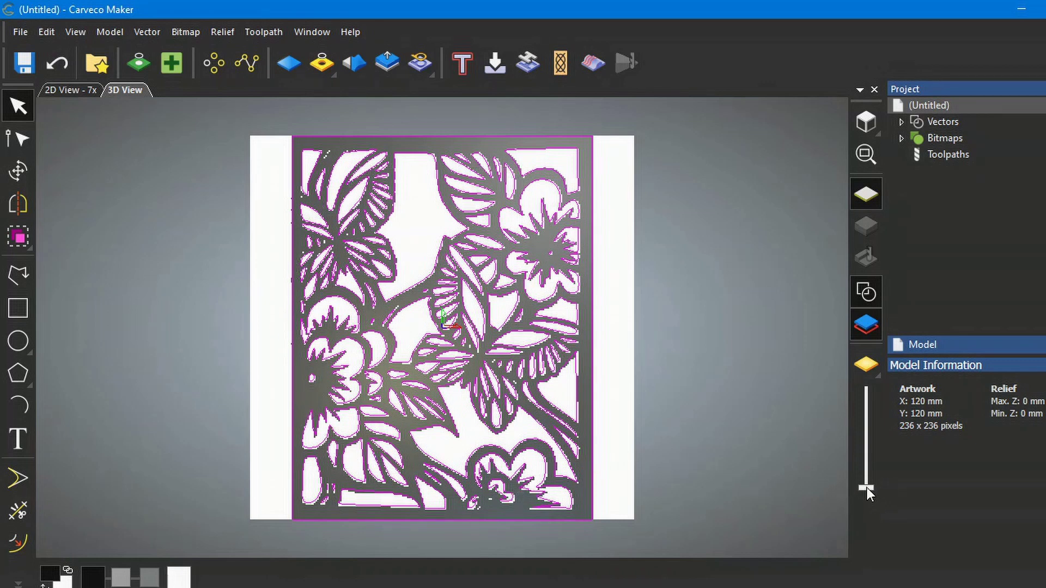
left_click_drag(867, 489, 867, 398)
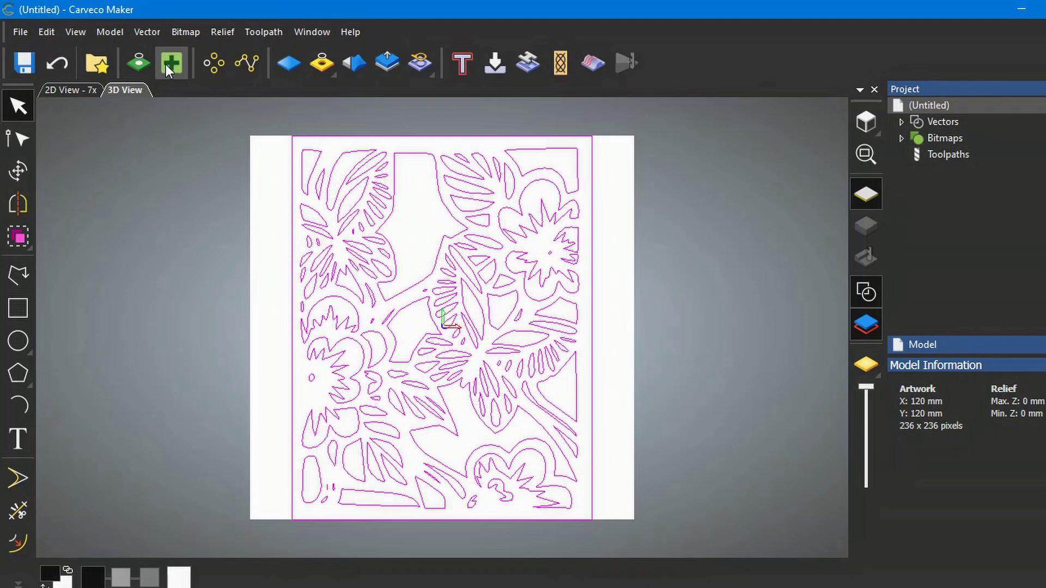
left_click(172, 66)
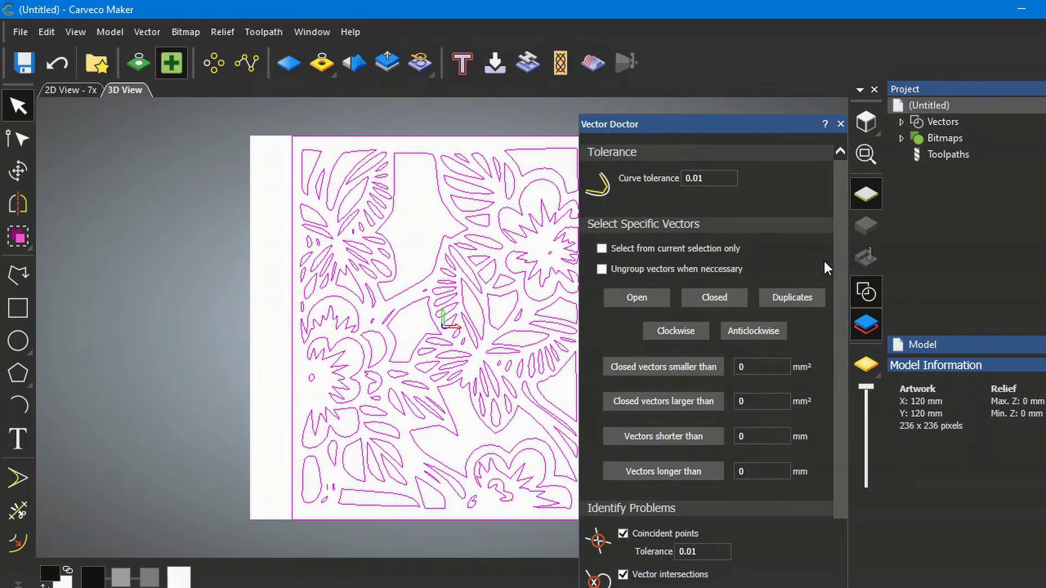
scroll(824, 262, "down", 4)
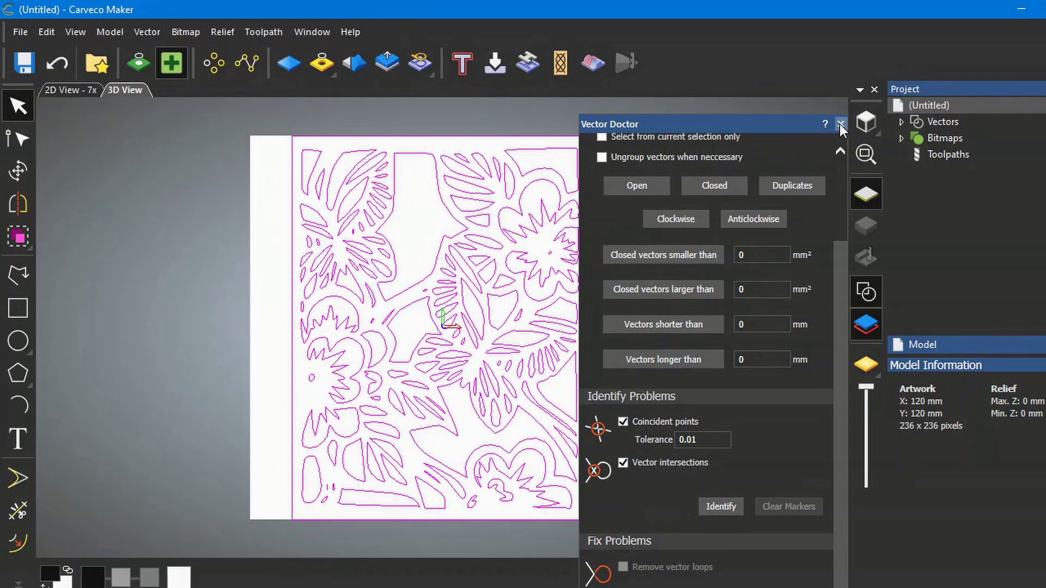
left_click(840, 124)
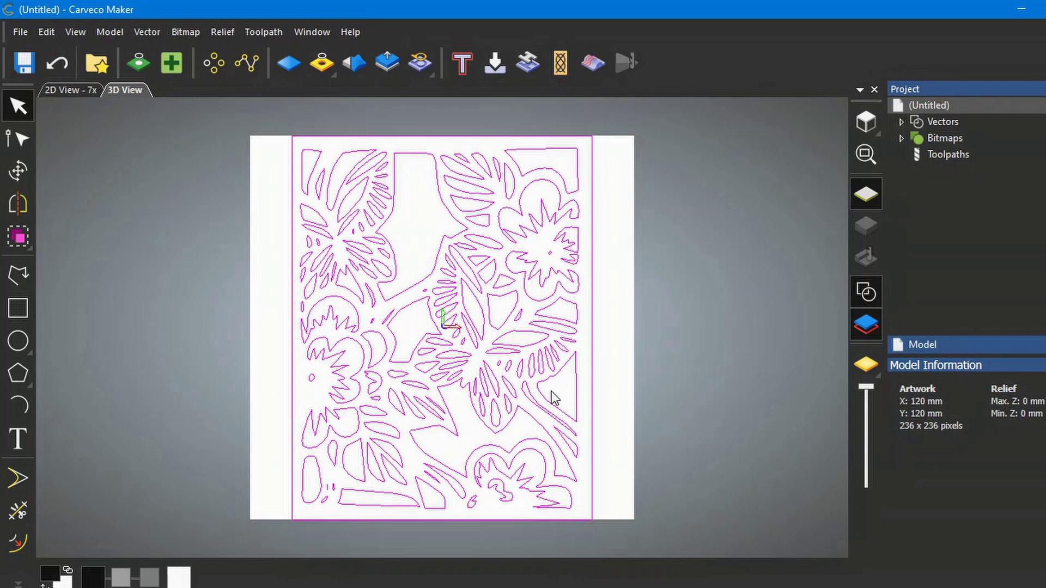
left_click(492, 63)
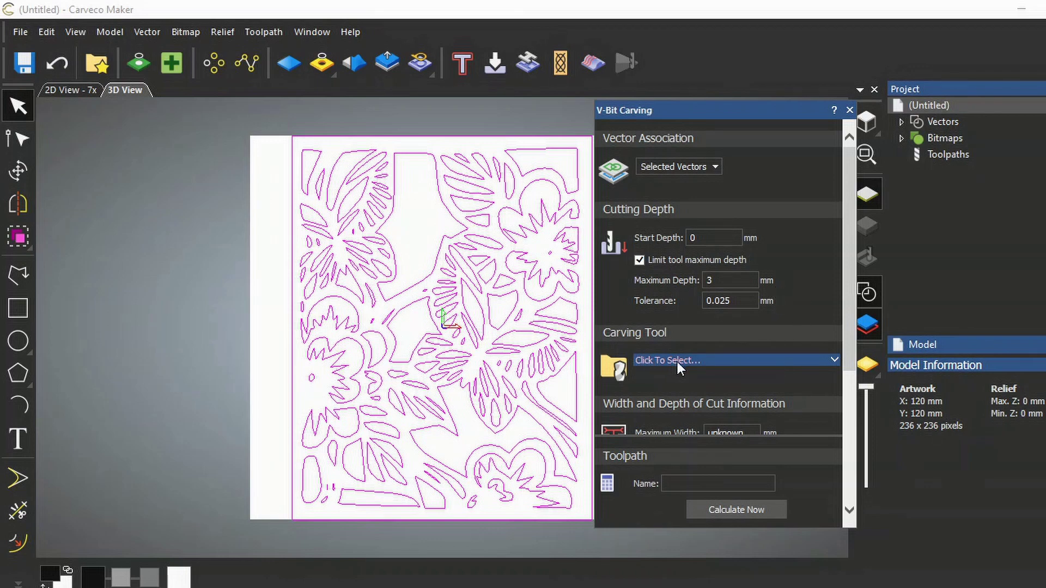
Bring up the Tool Database to choose the V-bit carving tool
left_click(834, 360)
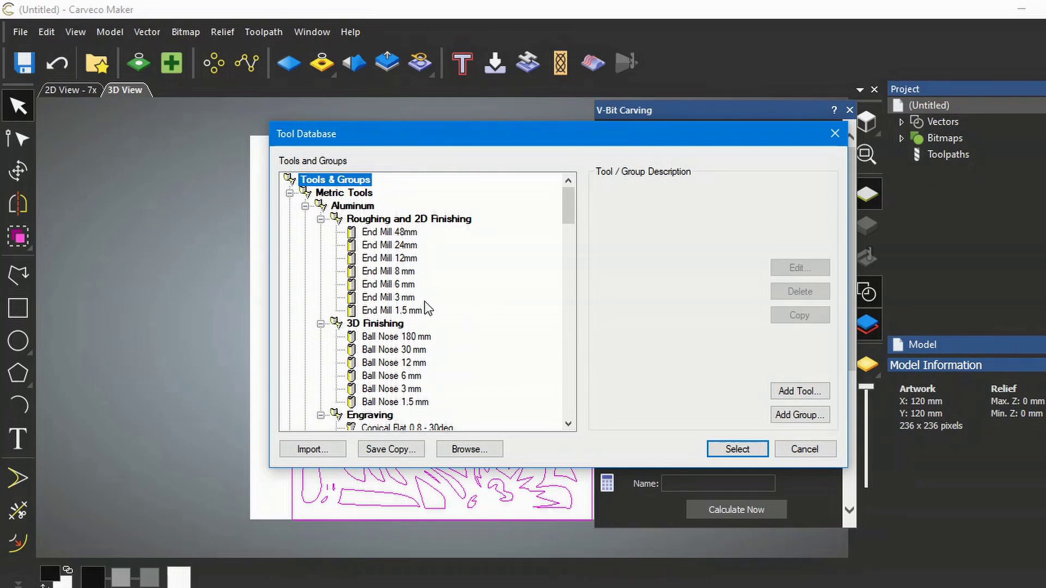
Copy the Small V-Bit 6 mm 90 degree tool in V-Carving and select one copy
scroll(424, 304, "down", 9)
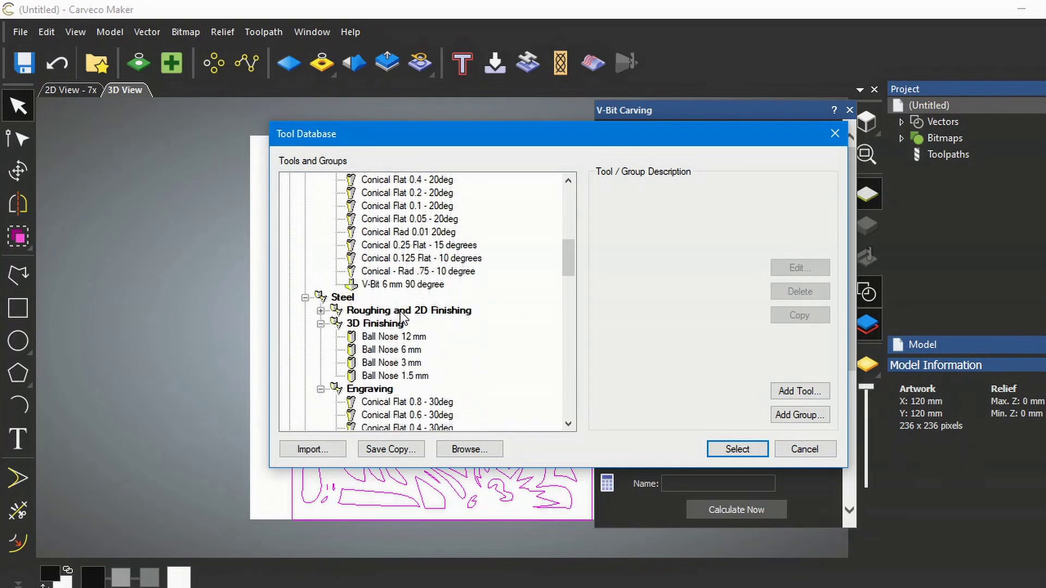
scroll(400, 312, "down", 2)
scroll(400, 314, "down", 3)
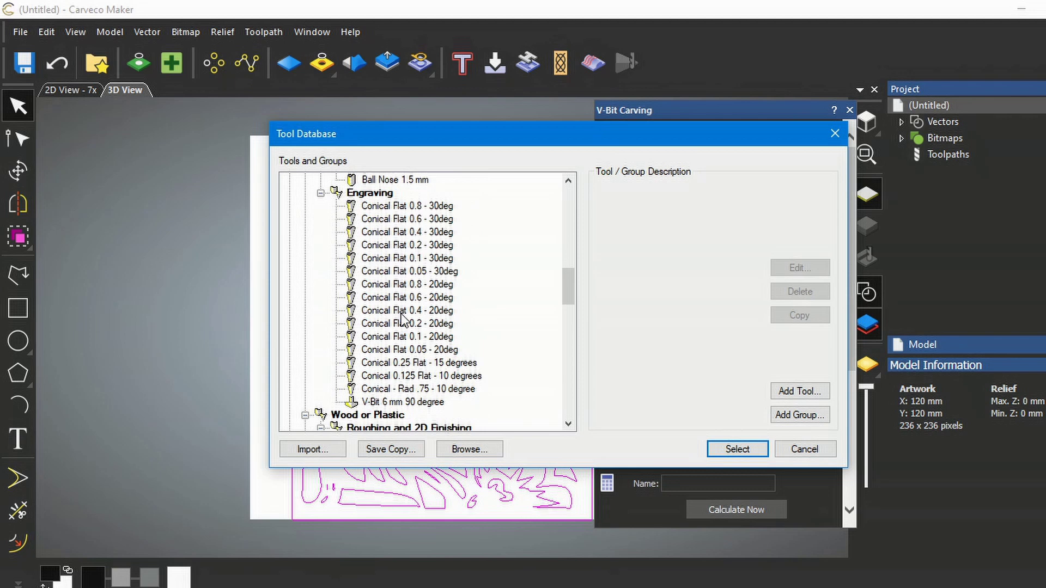
scroll(401, 318, "down", 3)
scroll(400, 319, "down", 1)
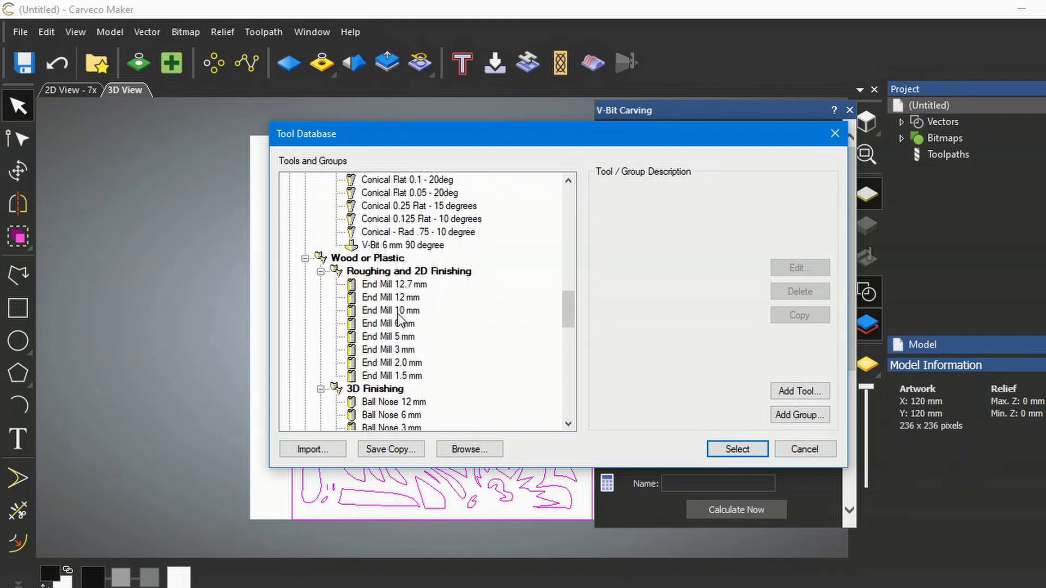
scroll(401, 319, "down", 1)
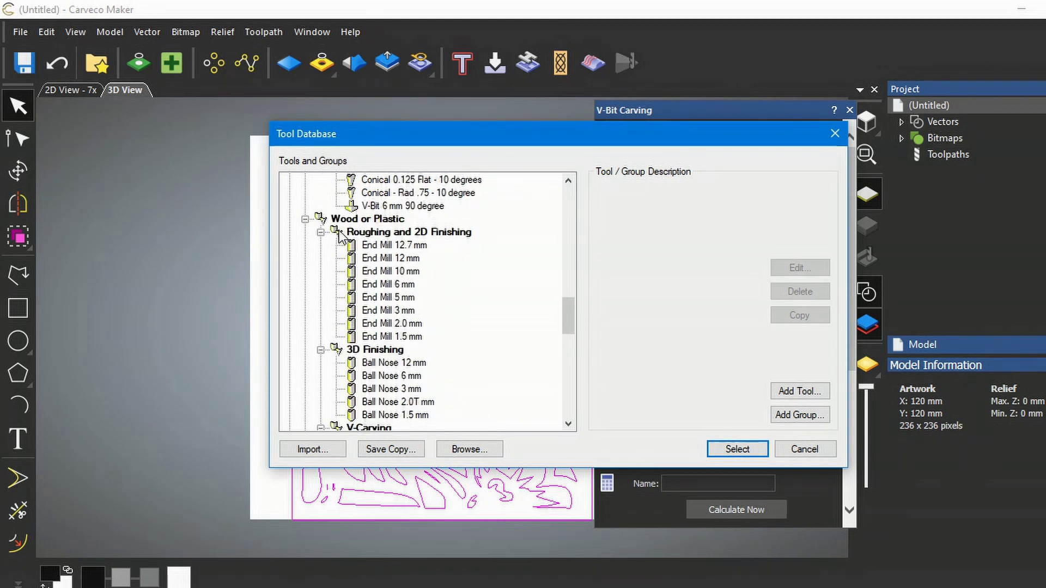
scroll(414, 314, "down", 3)
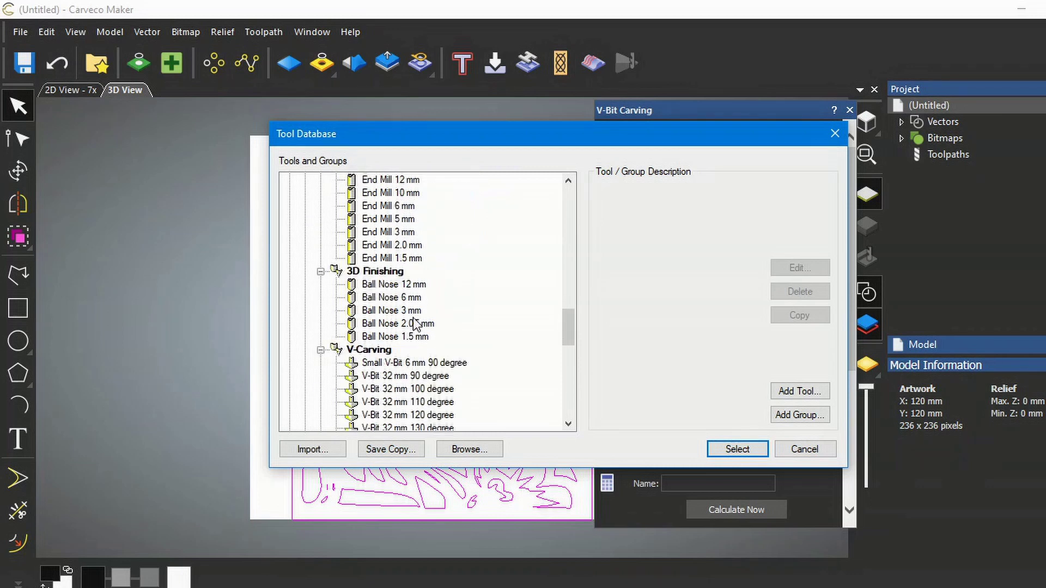
scroll(412, 329, "down", 1)
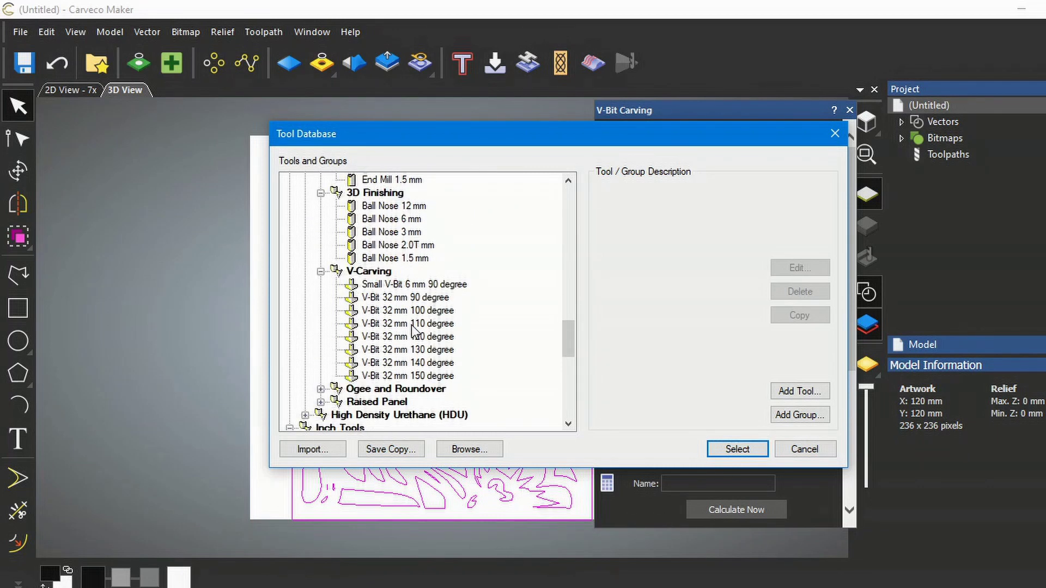
left_click(400, 284)
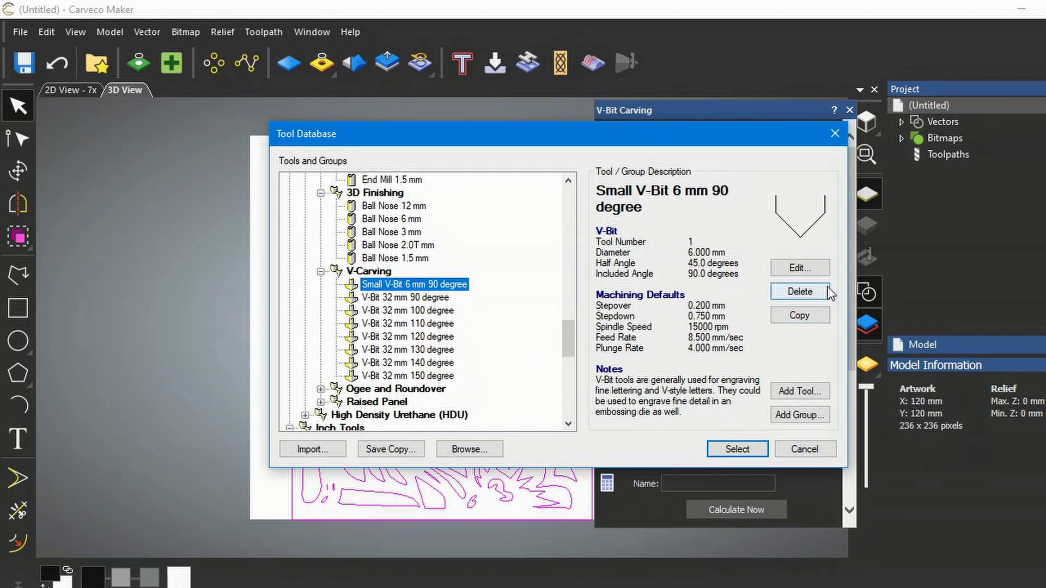
left_click(800, 317)
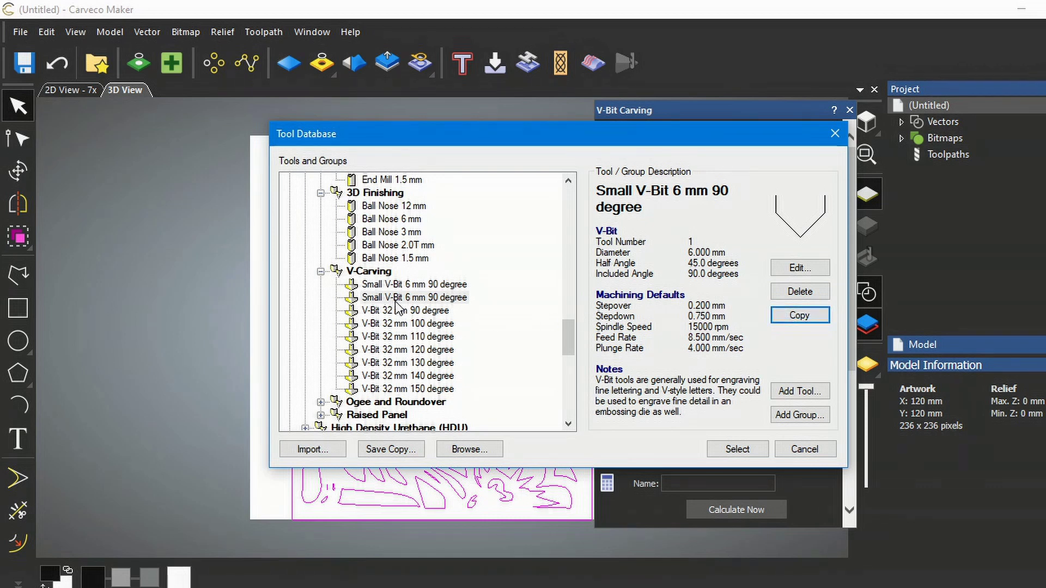
left_click(401, 284)
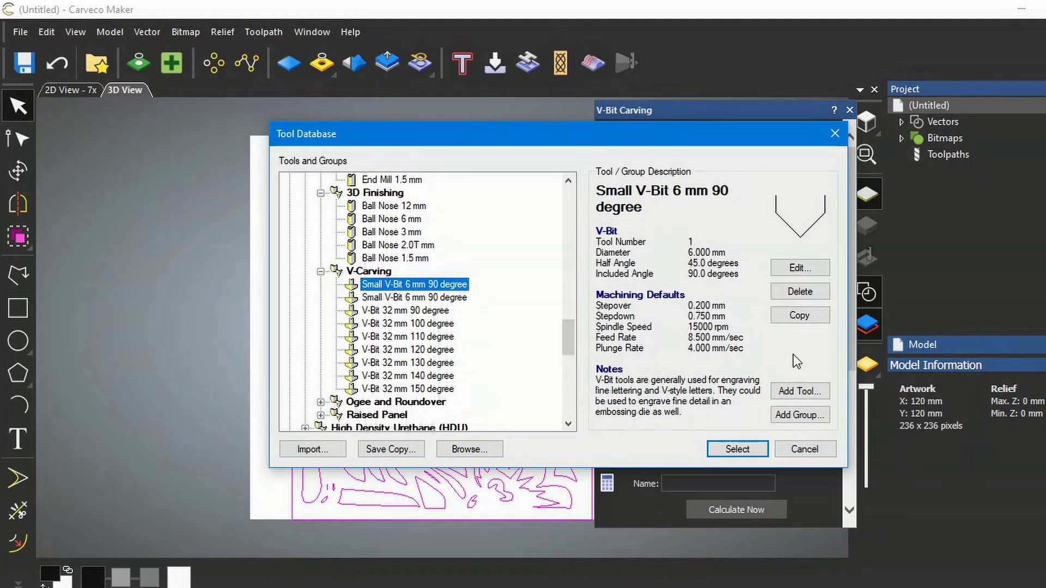
Rename the copied tool to Small V-Bit 12 mm 90 degree with diameter 612
left_click(798, 268)
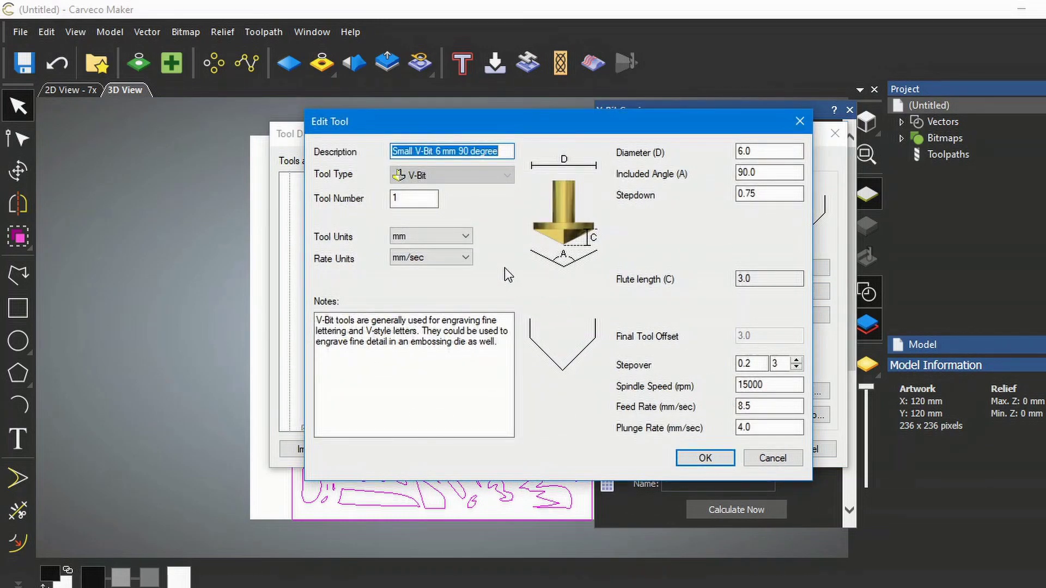
left_click(441, 152)
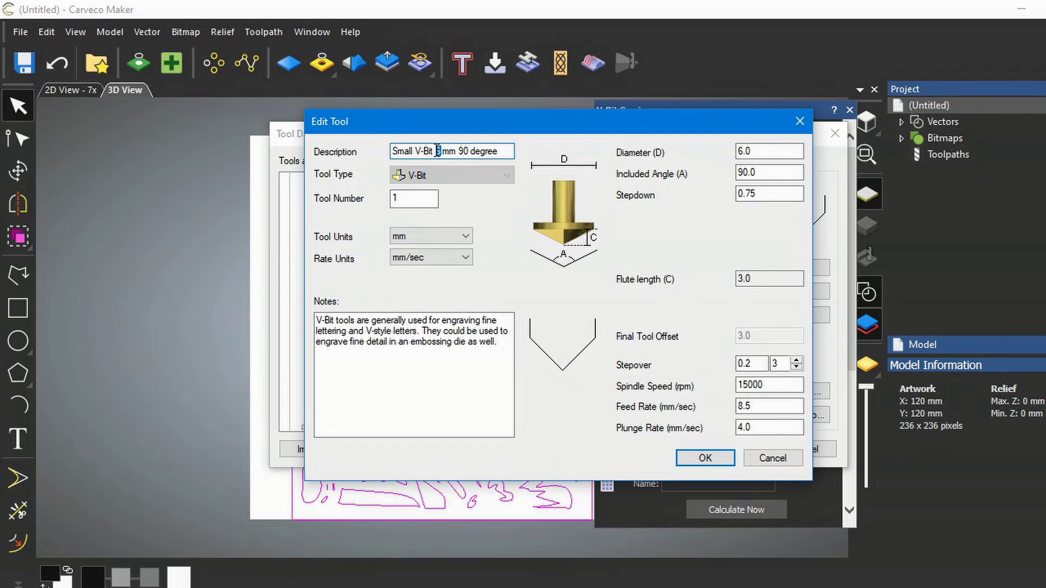
key("shift+Right")
type("12")
left_click(740, 149)
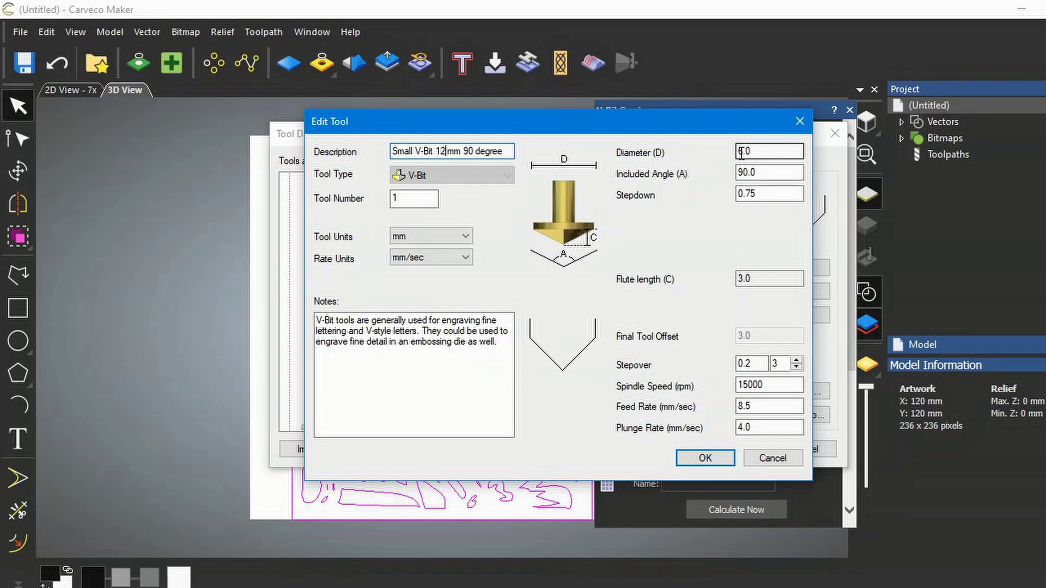
left_click_drag(738, 151, 744, 152)
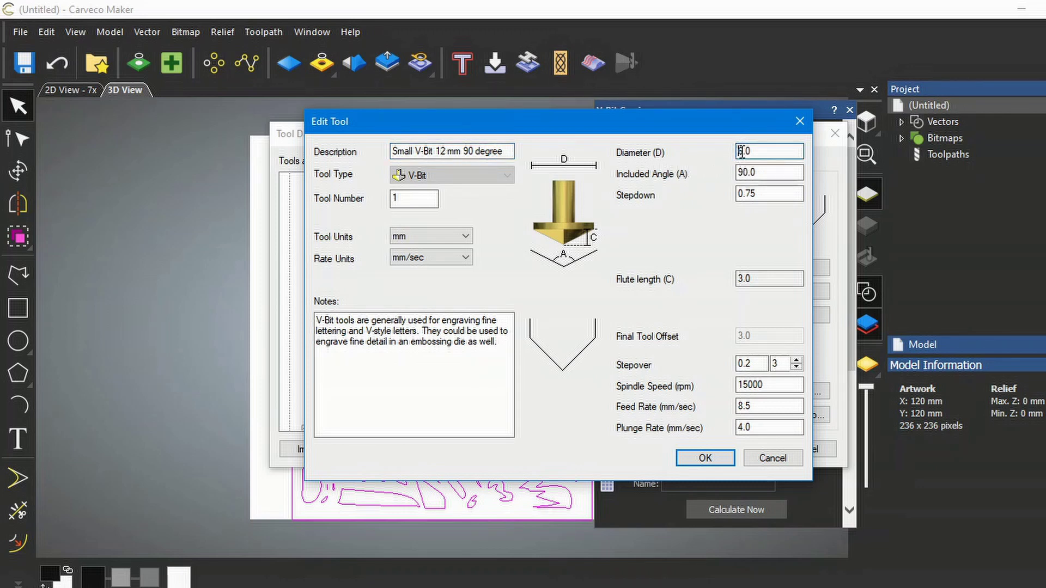
type("612")
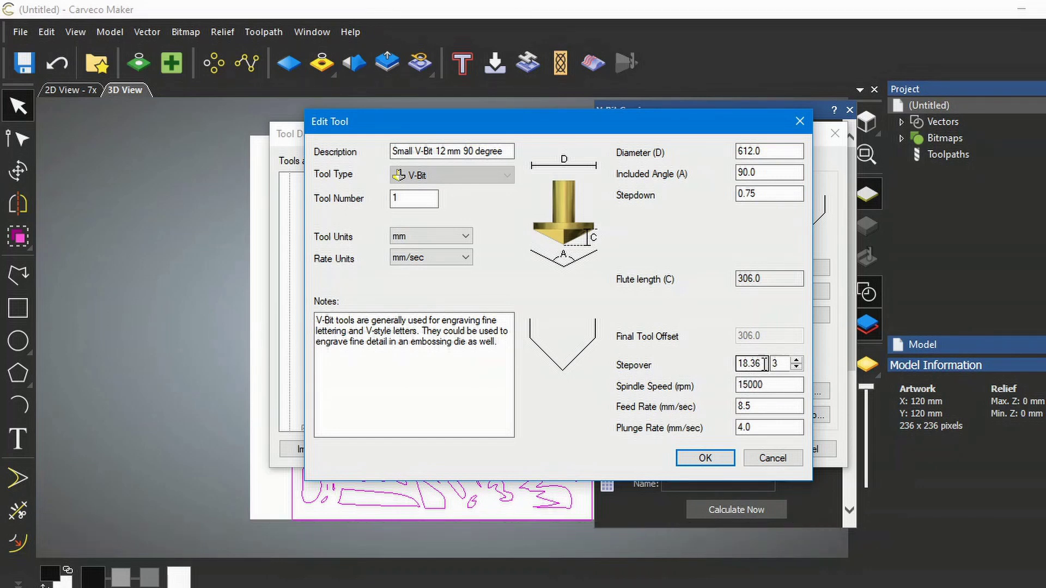
Set stepover 2.0 mm and spindle speed 12000 rpm, then save the tool
left_click_drag(765, 364, 738, 363)
type("2.0")
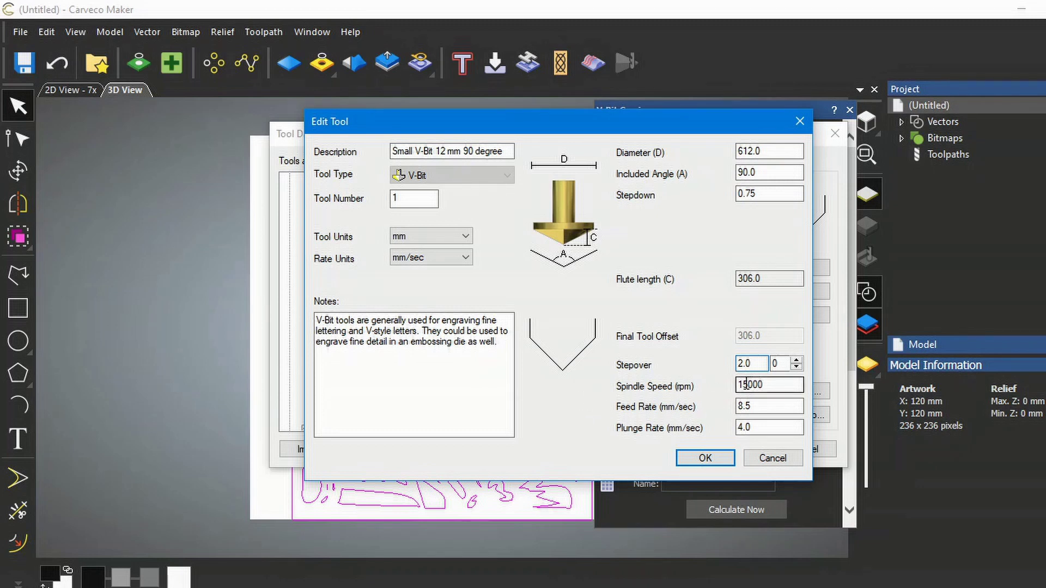
left_click_drag(747, 385, 743, 386)
type("8")
key("BackSpace")
type("2")
left_click(705, 458)
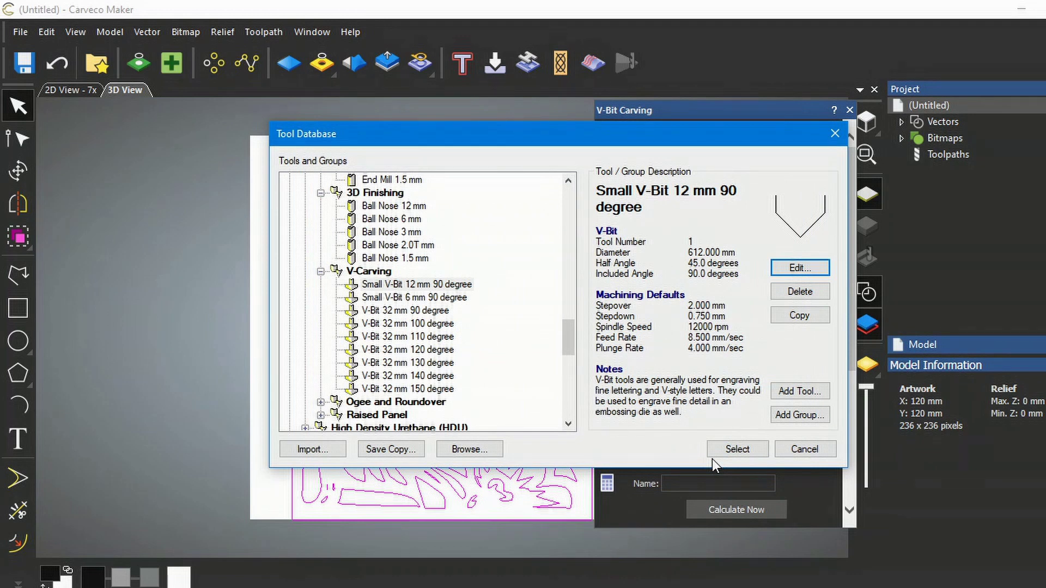
Carve with the new 12 mm V-bit and raise its stepdown from 0.75 to 1.0 mm
left_click(738, 450)
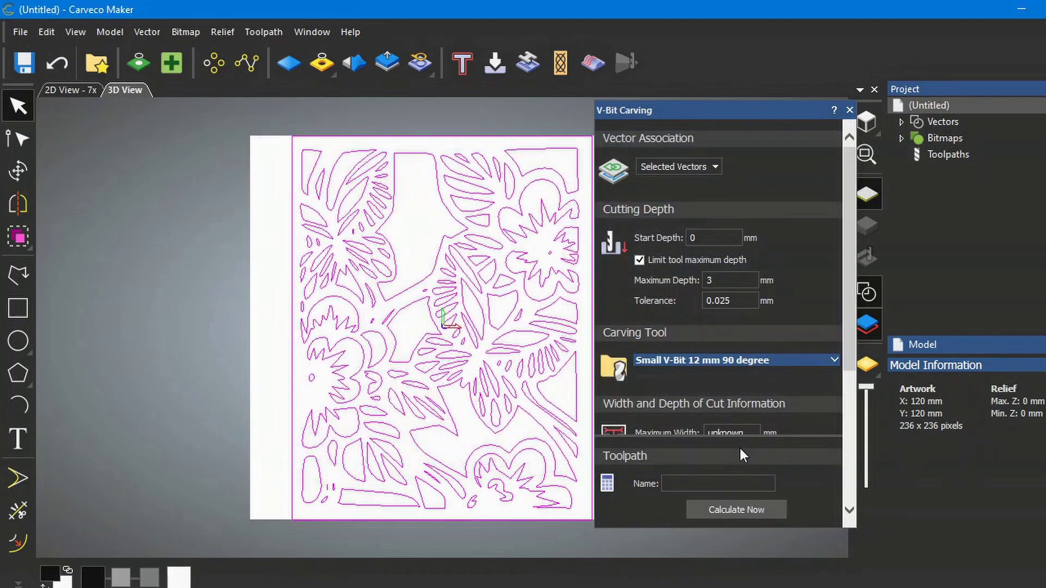
left_click(835, 360)
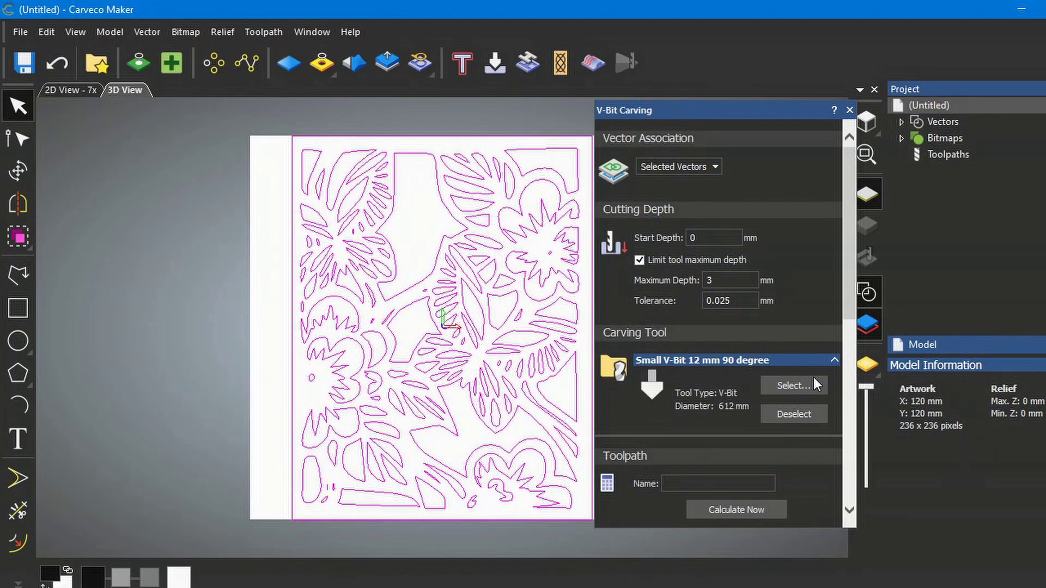
scroll(813, 376, "down", 5)
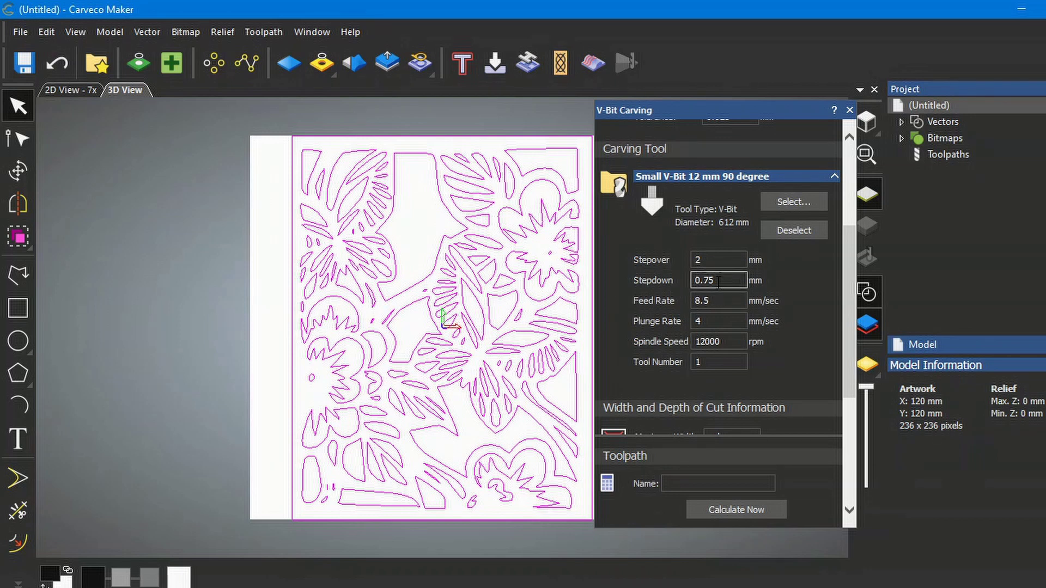
left_click_drag(716, 280, 694, 280)
scroll(799, 341, "down", 2)
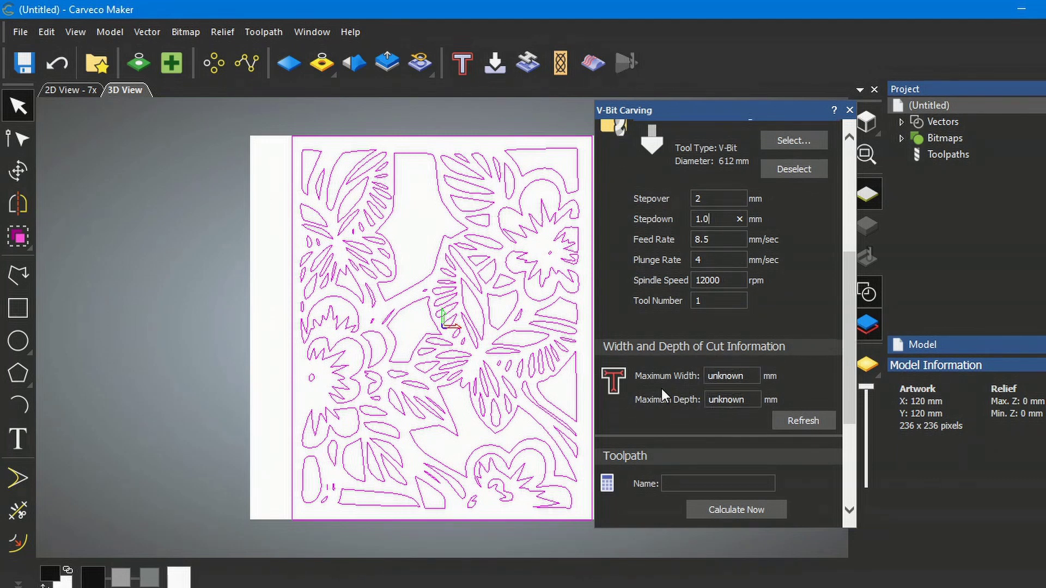
Refresh the maximum cut width (9.264 mm) and depth (4.632 mm)
left_click(803, 421)
scroll(796, 388, "down", 1)
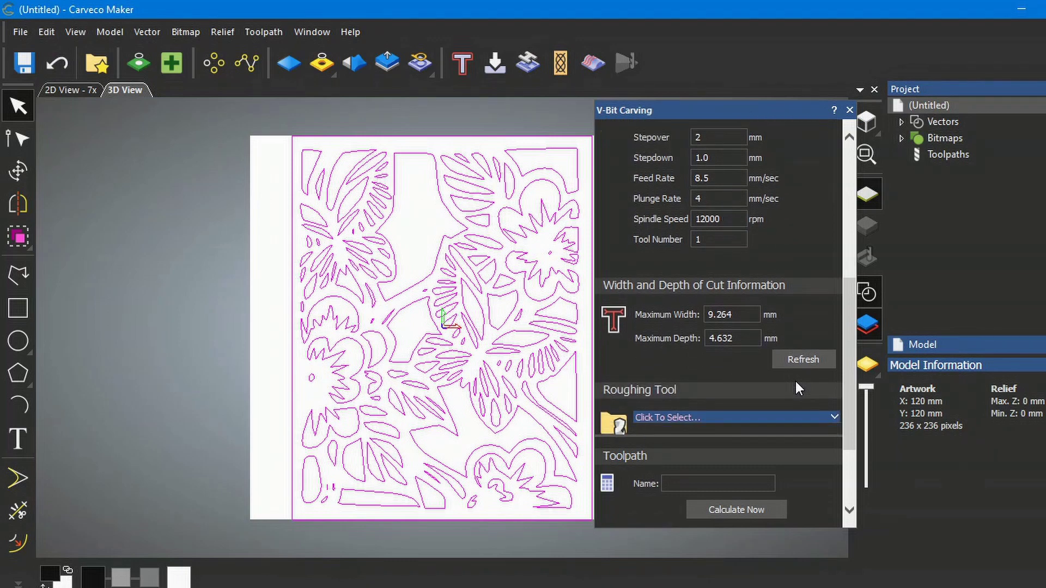
scroll(796, 387, "down", 1)
scroll(797, 388, "down", 1)
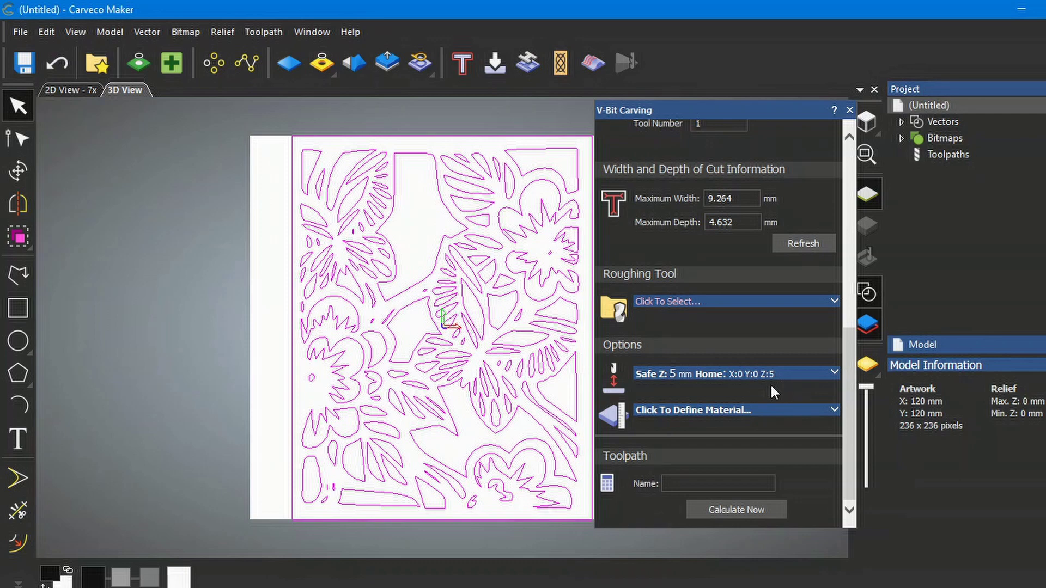
left_click(835, 410)
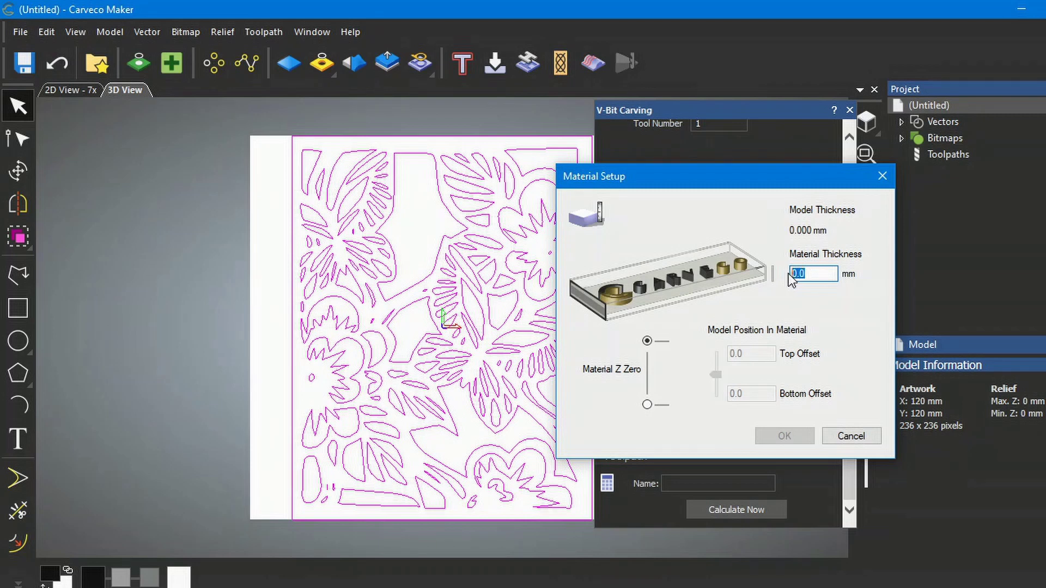
Set the material thickness to 12 mm in Material Setup
type("12")
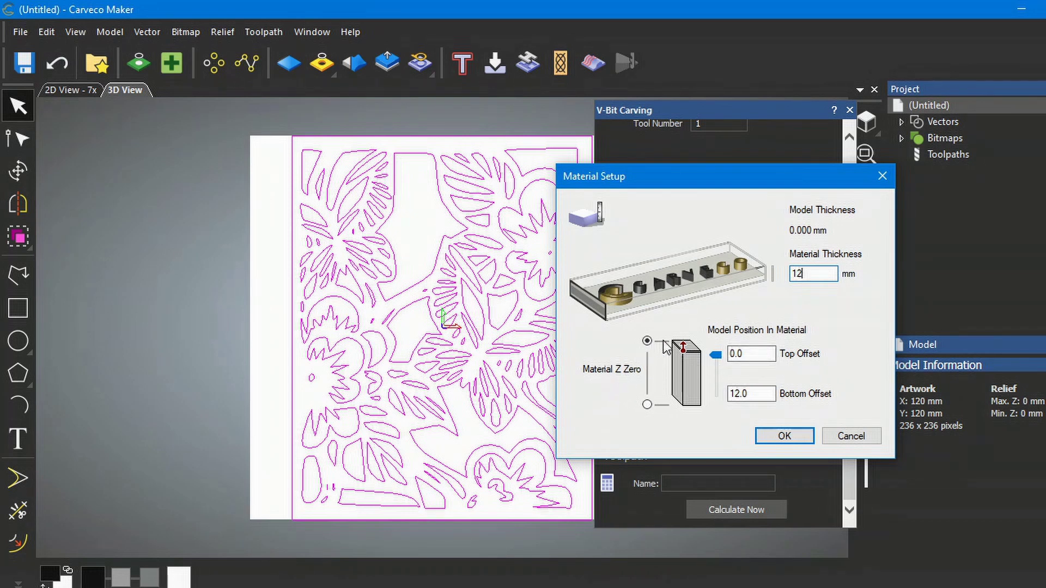
left_click(784, 437)
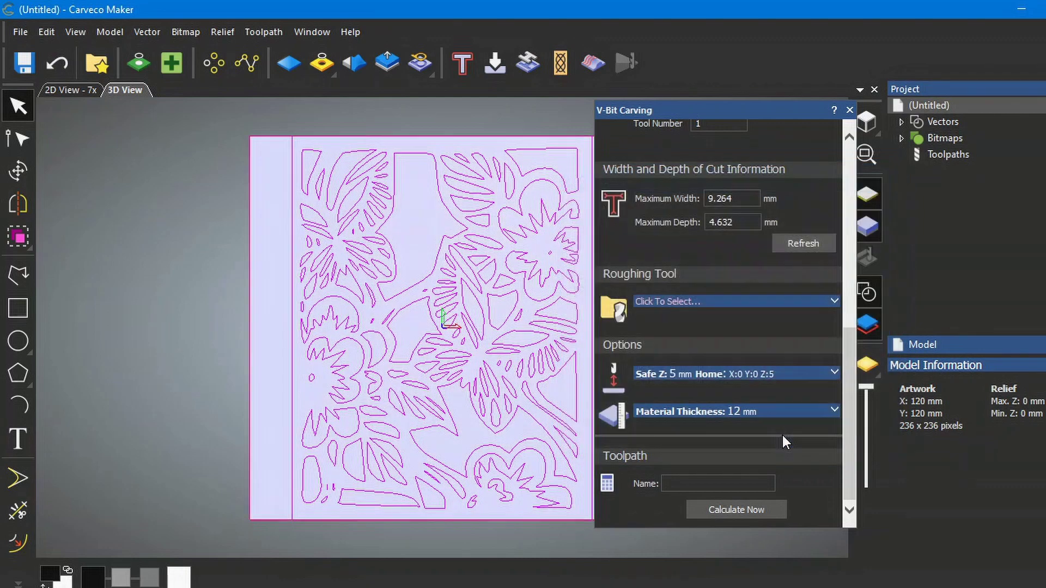
left_click(665, 484)
Name the V-bit toolpath 'Vbit 3018 test 3' and calculate it
type("Vbit 3018 test 3")
left_click(744, 507)
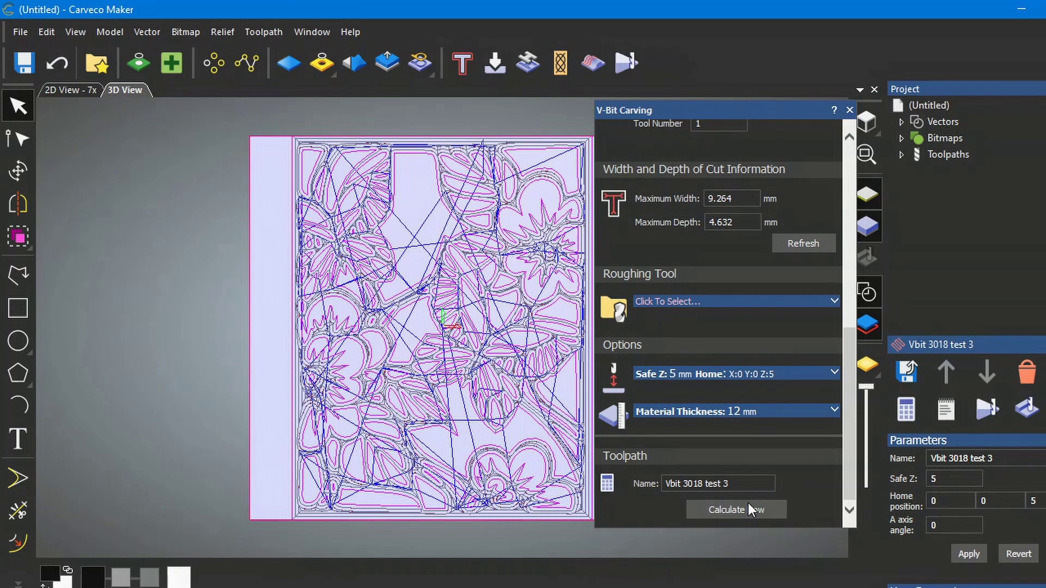
left_click(850, 110)
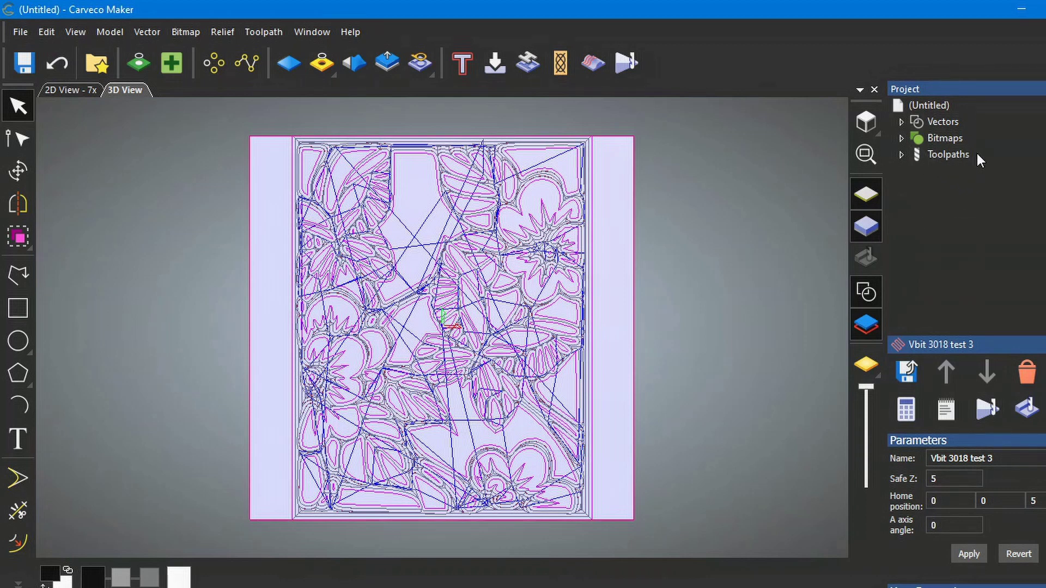
Hide the toolpath and rapid-move preview lines, then expand Vectors to show its Default Layer
left_click(1042, 164)
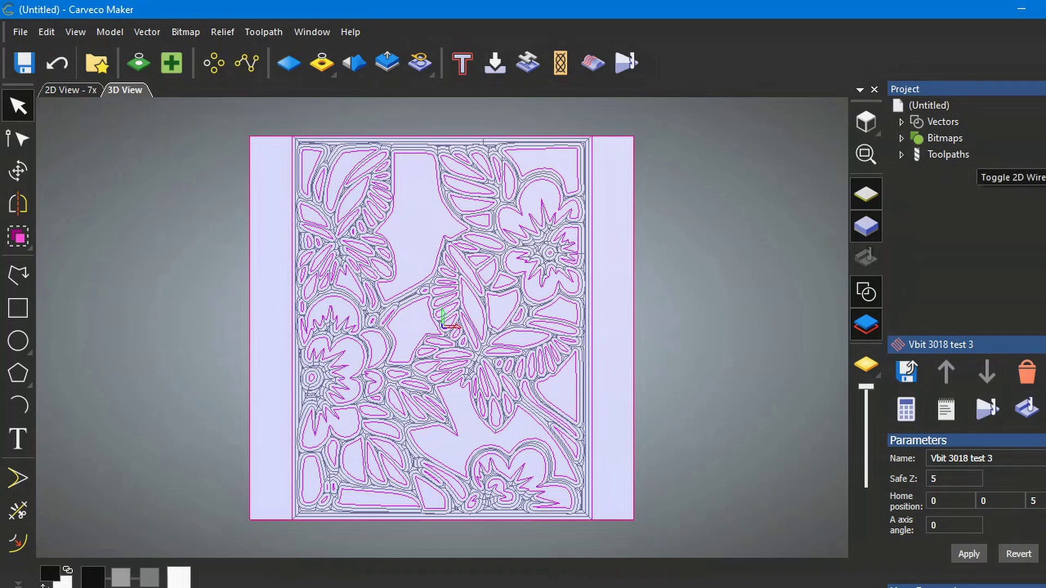
left_click(1041, 164)
left_click(1041, 164)
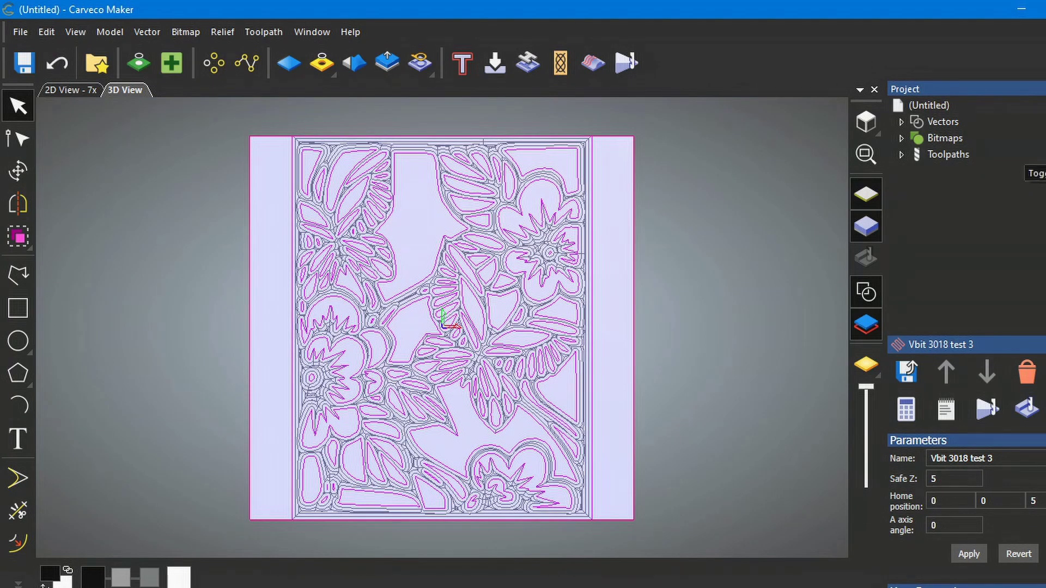
left_click(1041, 165)
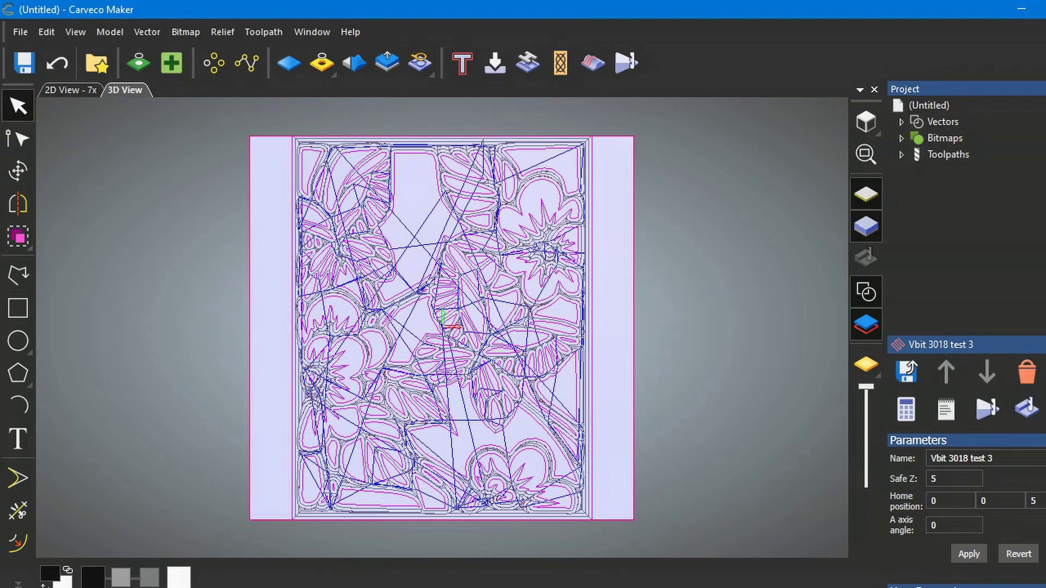
left_click(1041, 165)
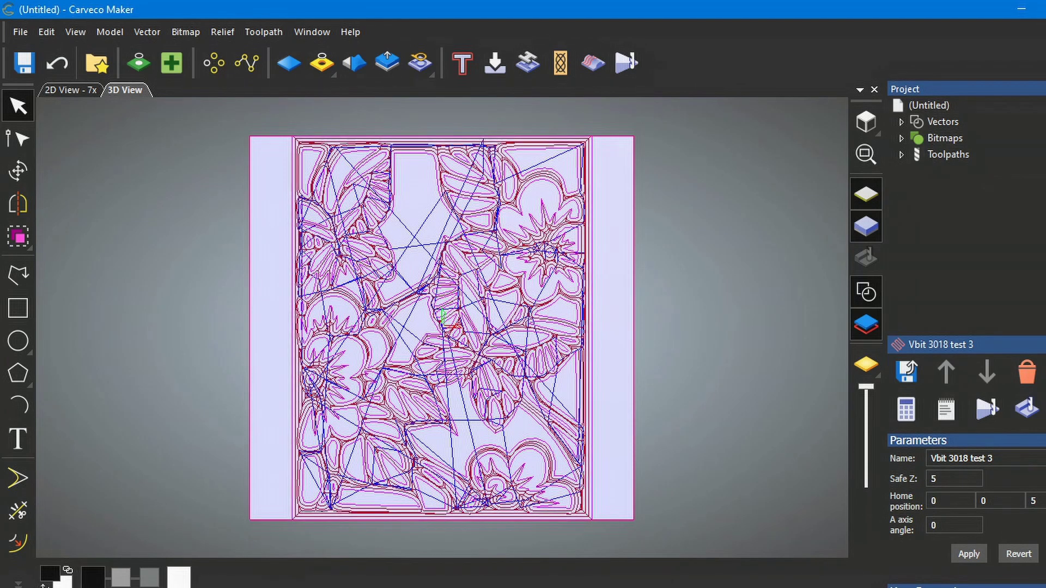
left_click(1041, 165)
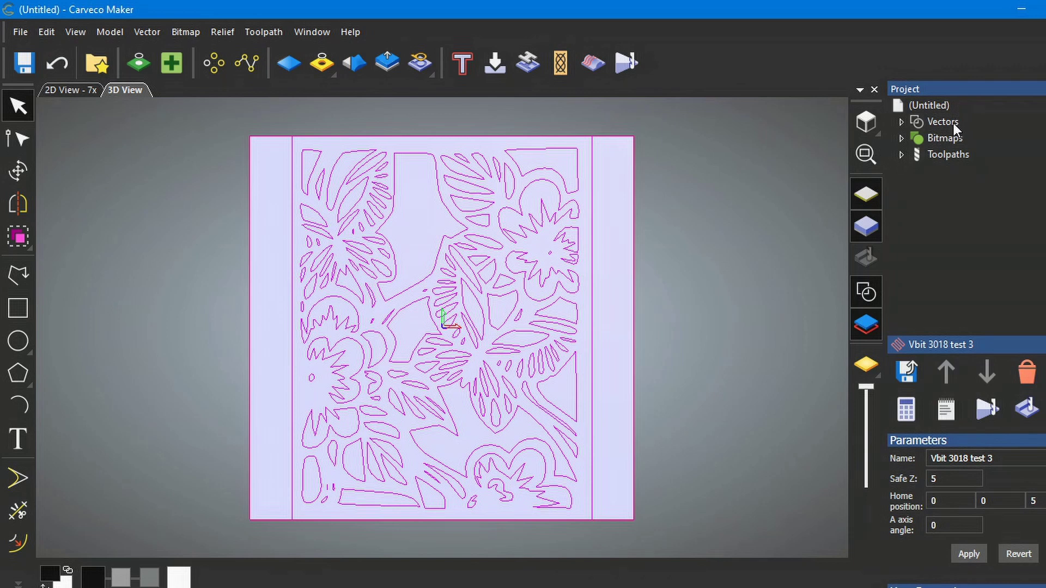
left_click(902, 121)
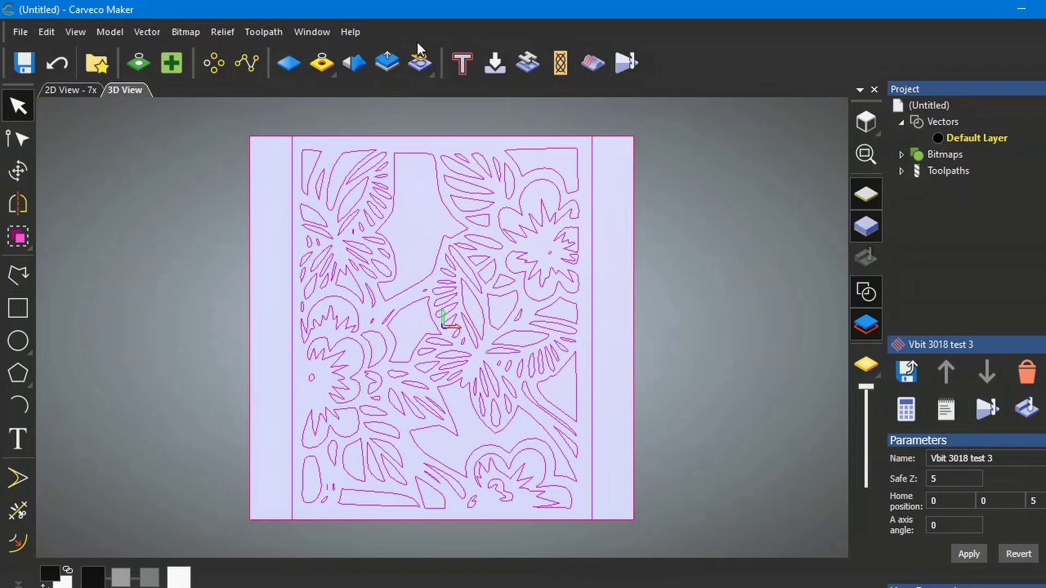
left_click(146, 33)
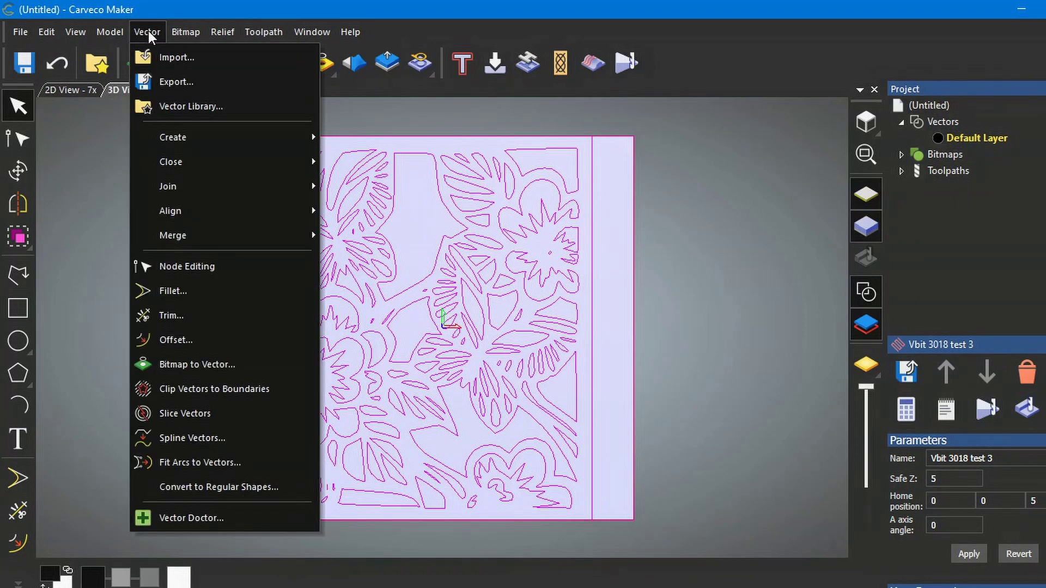
left_click(175, 106)
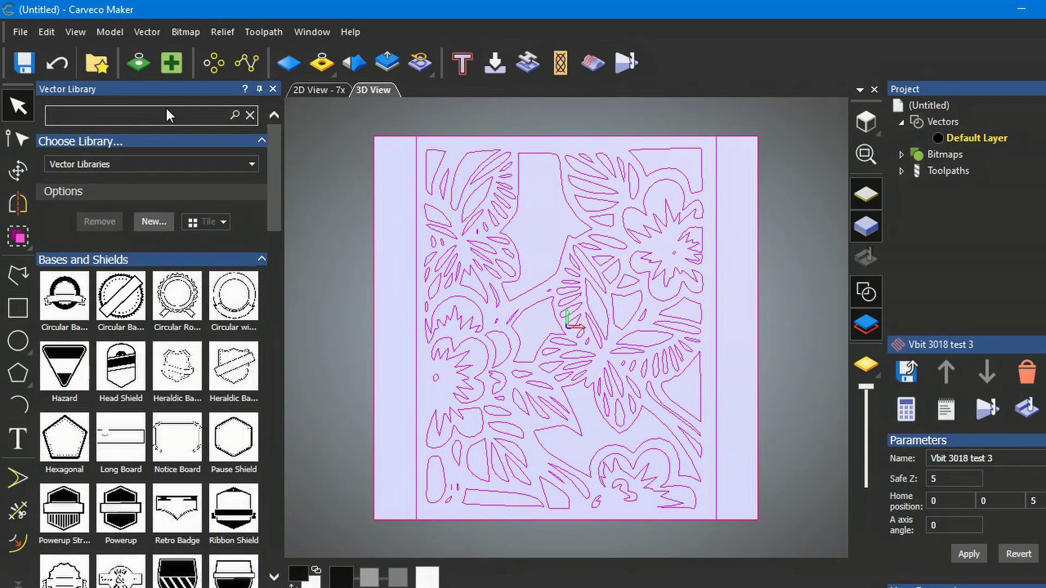
scroll(195, 348, "down", 10)
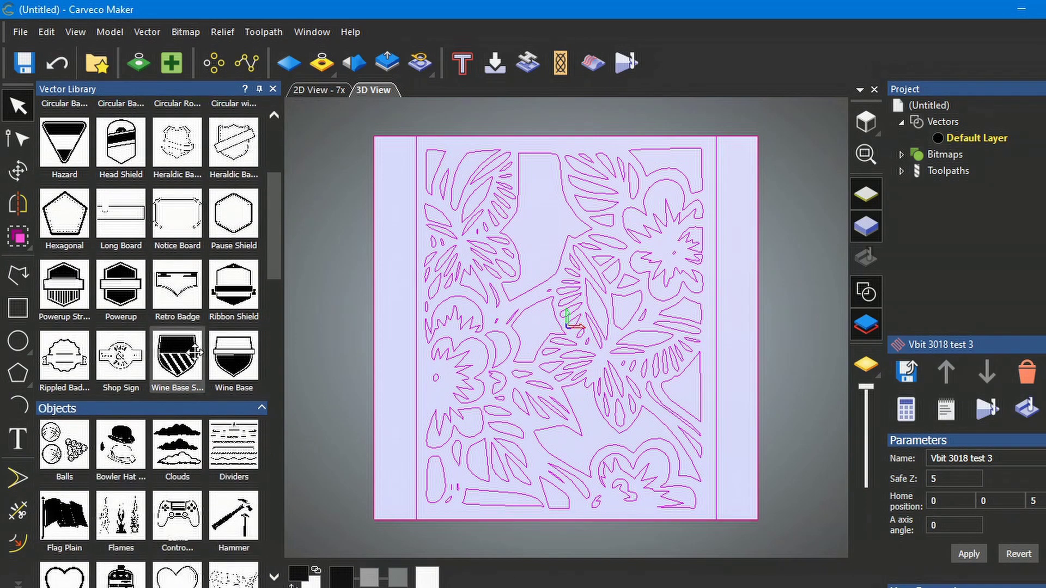
scroll(202, 349, "up", 8)
scroll(204, 351, "up", 2)
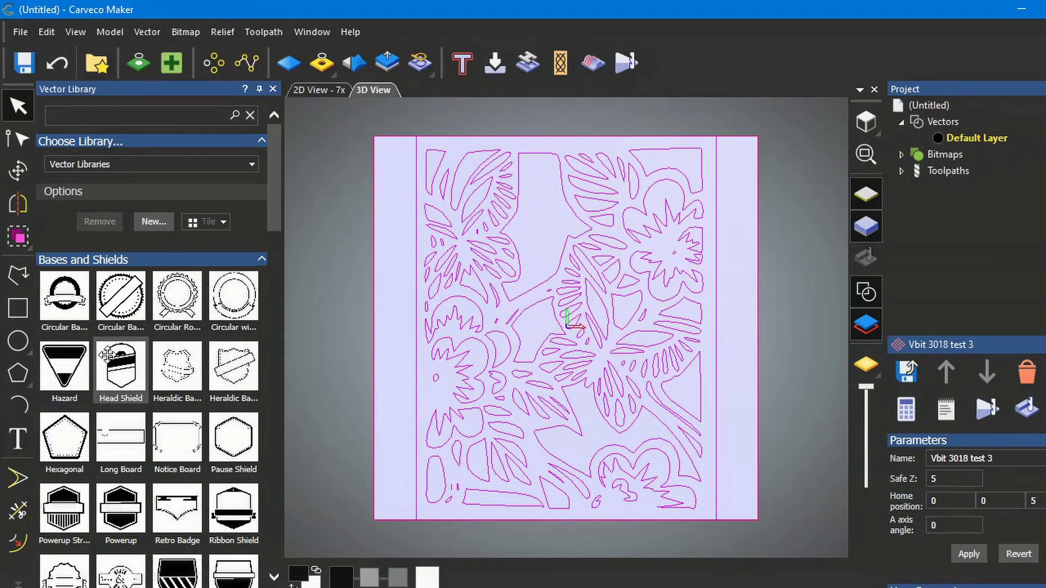
scroll(104, 370, "down", 10)
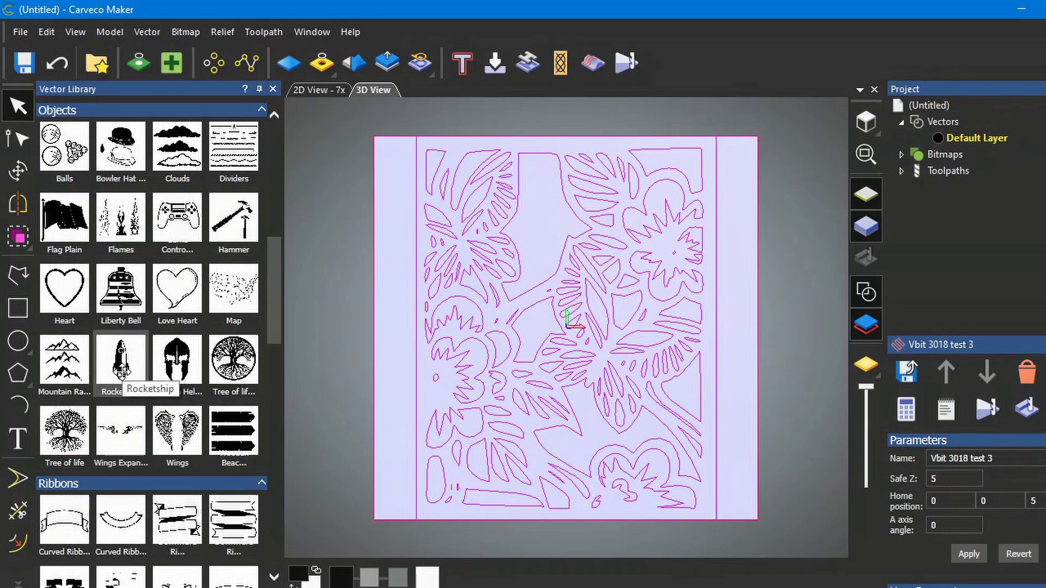
scroll(120, 370, "up", 10)
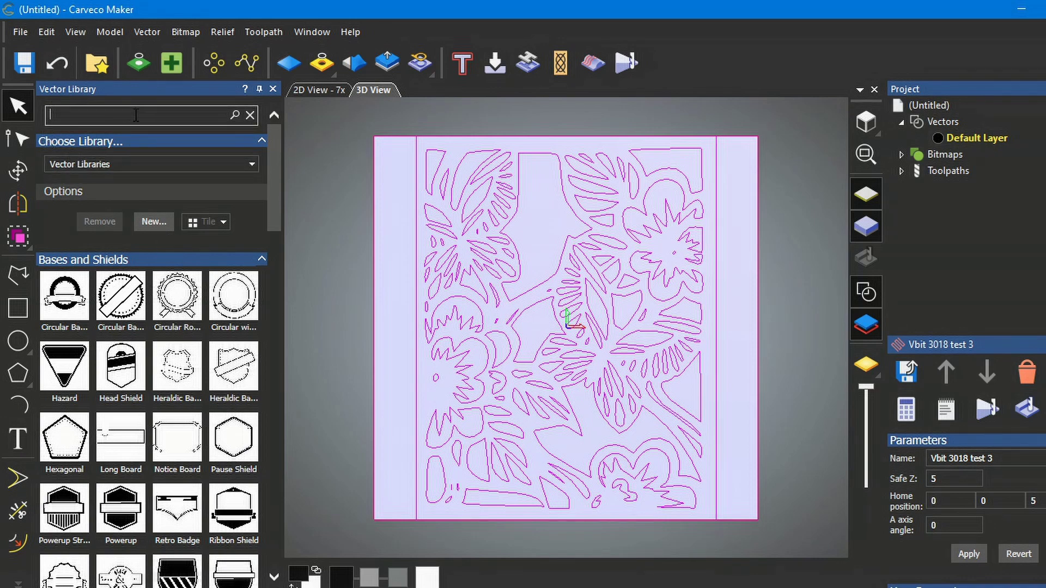
scroll(158, 415, "down", 20)
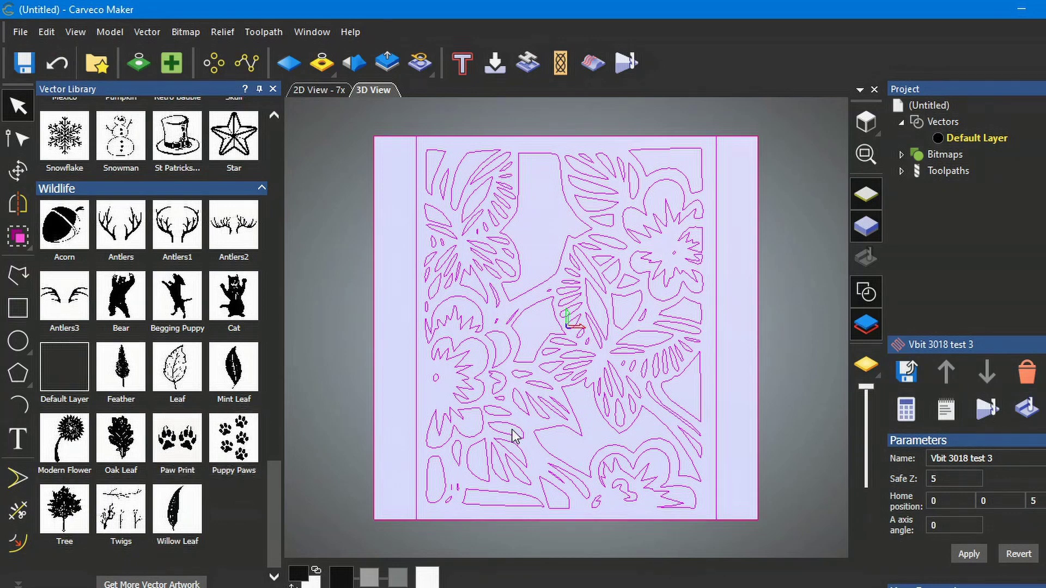
left_click(273, 89)
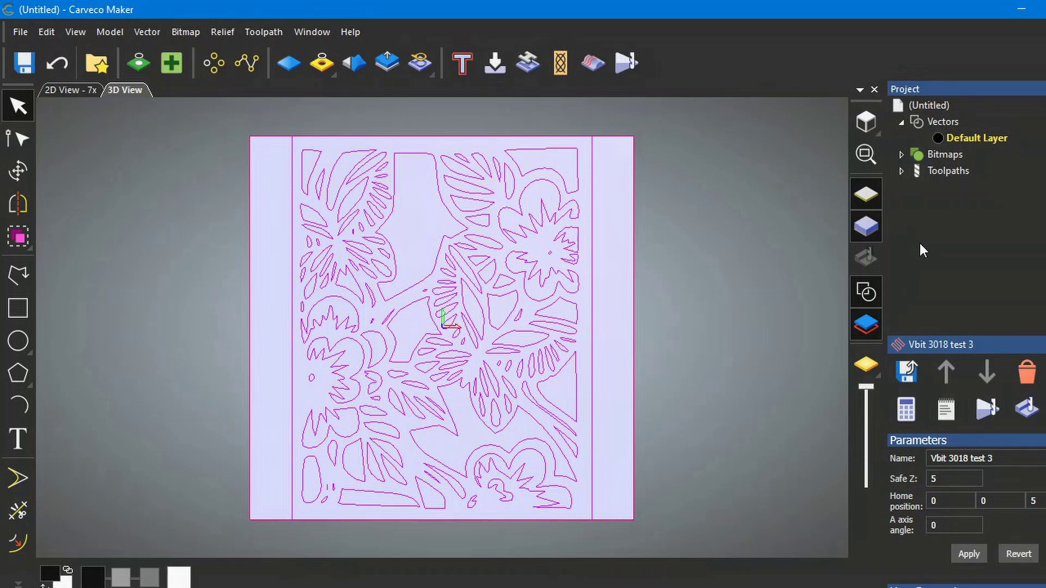
Simulate the Vbit 3018 test 3 toolpath and show the Simulation rendering settings
left_click(933, 171)
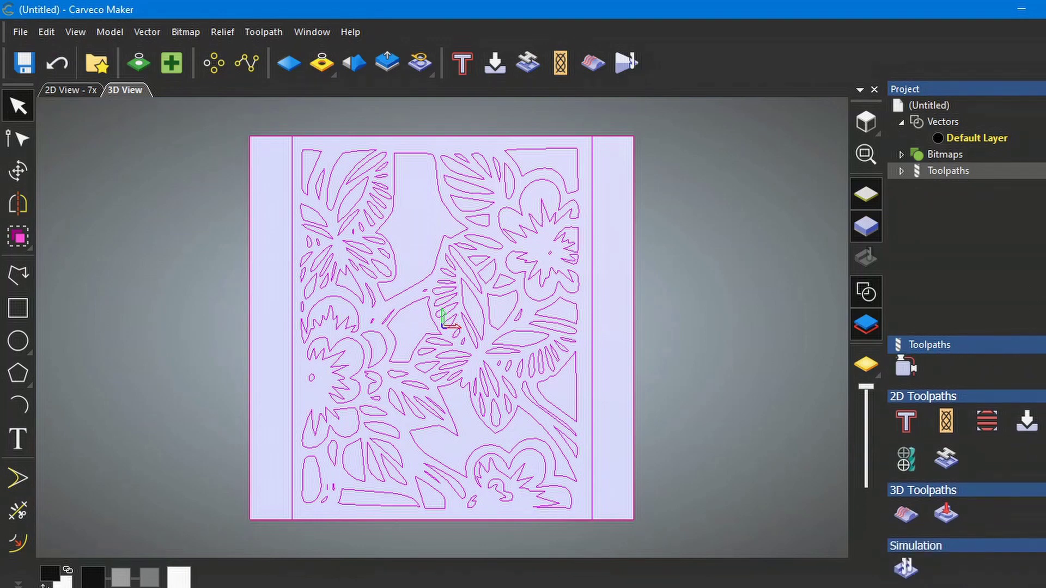
left_click(906, 568)
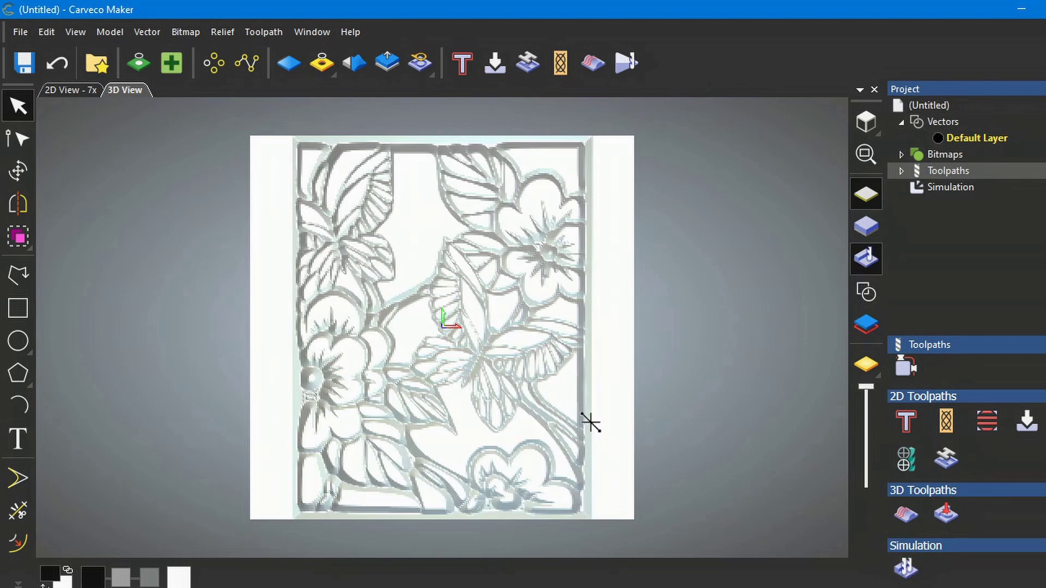
left_click(944, 187)
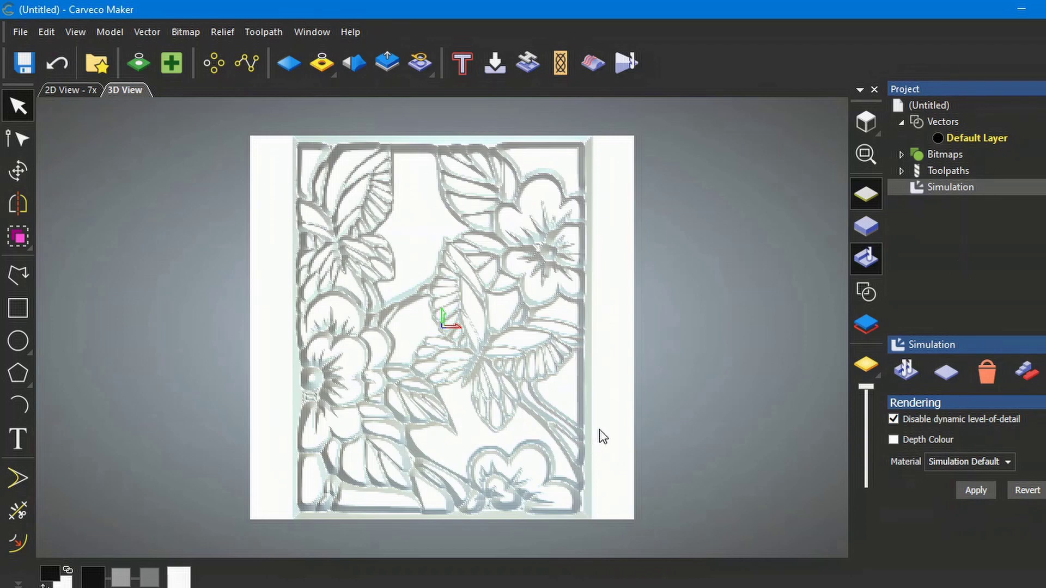
Pick Medium Oak (H) from the simulation Material list
left_click(1008, 461)
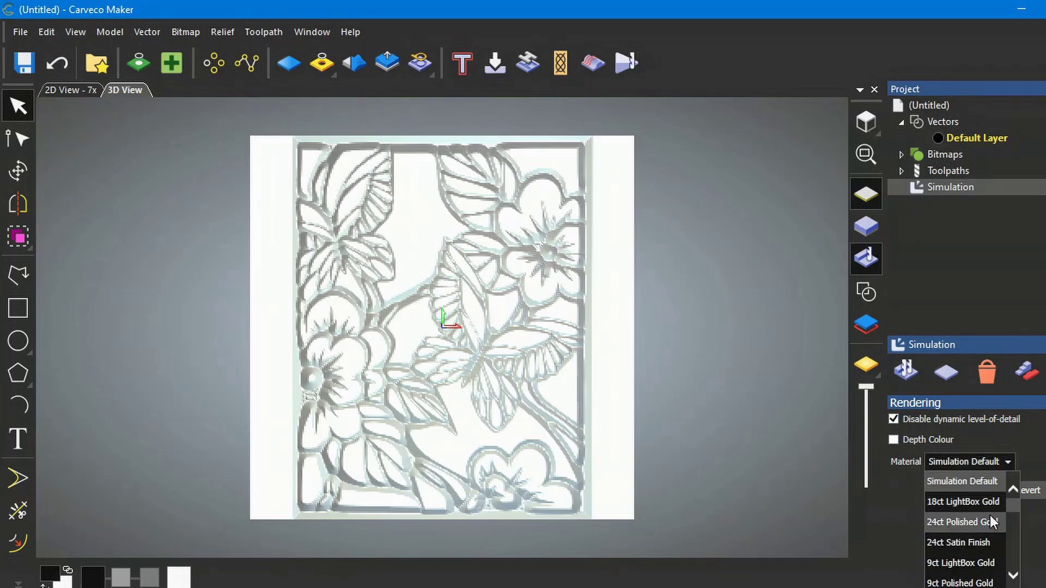
scroll(990, 525, "down", 4)
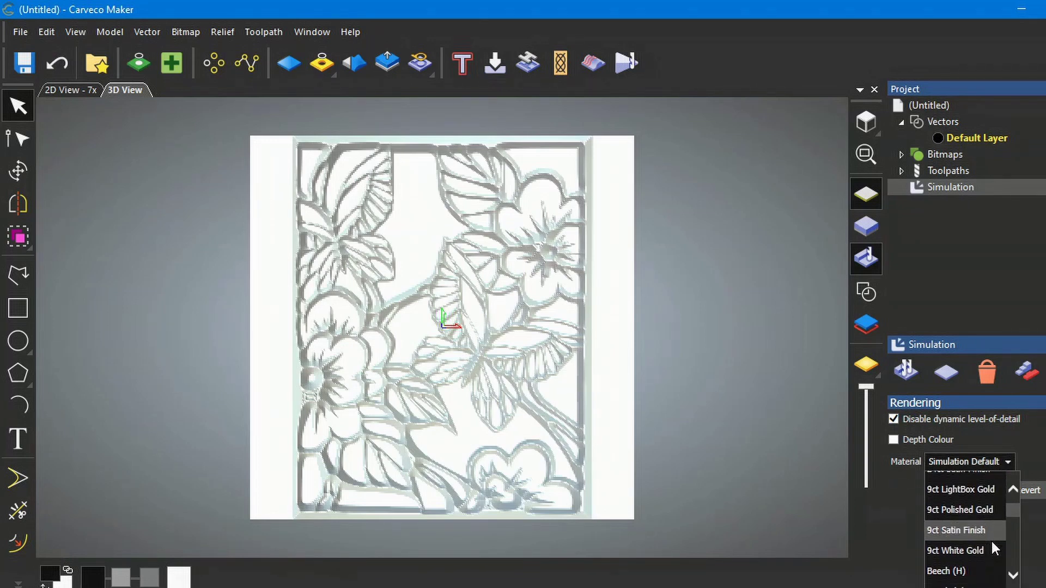
scroll(994, 542, "down", 3)
scroll(986, 522, "up", 4)
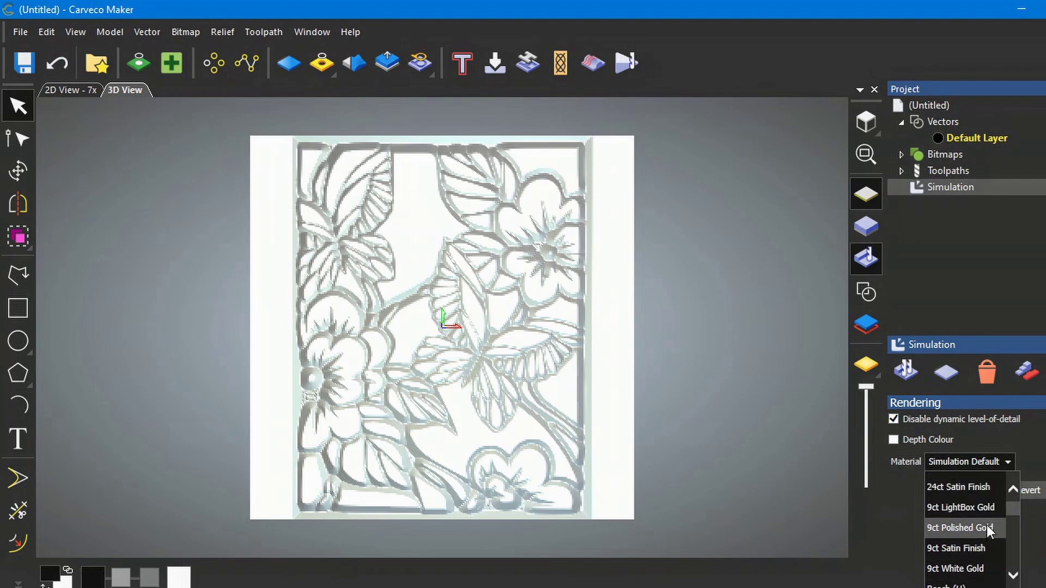
scroll(987, 528, "up", 3)
scroll(994, 532, "down", 2)
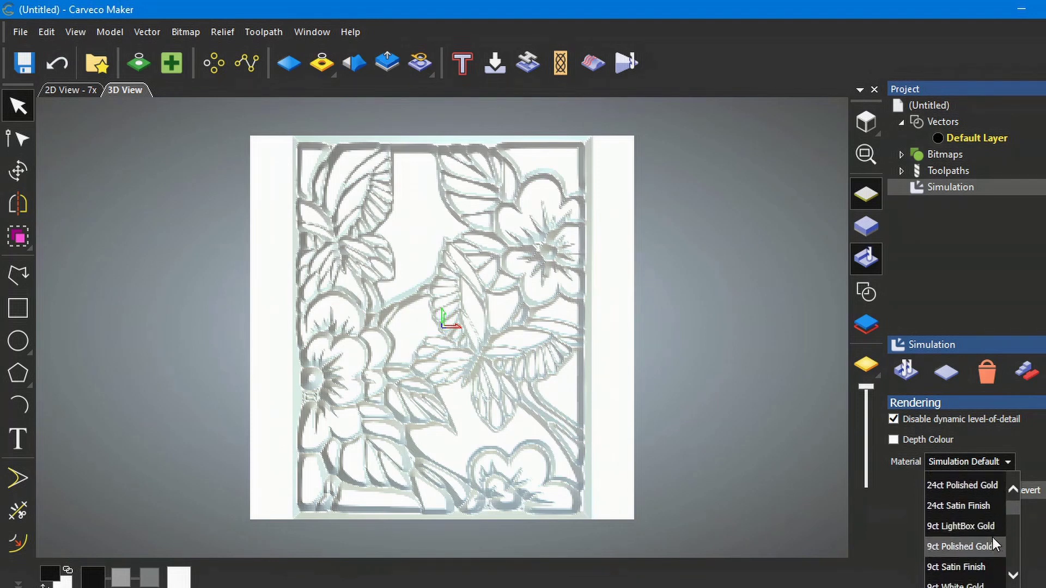
scroll(992, 539, "down", 2)
scroll(991, 541, "down", 2)
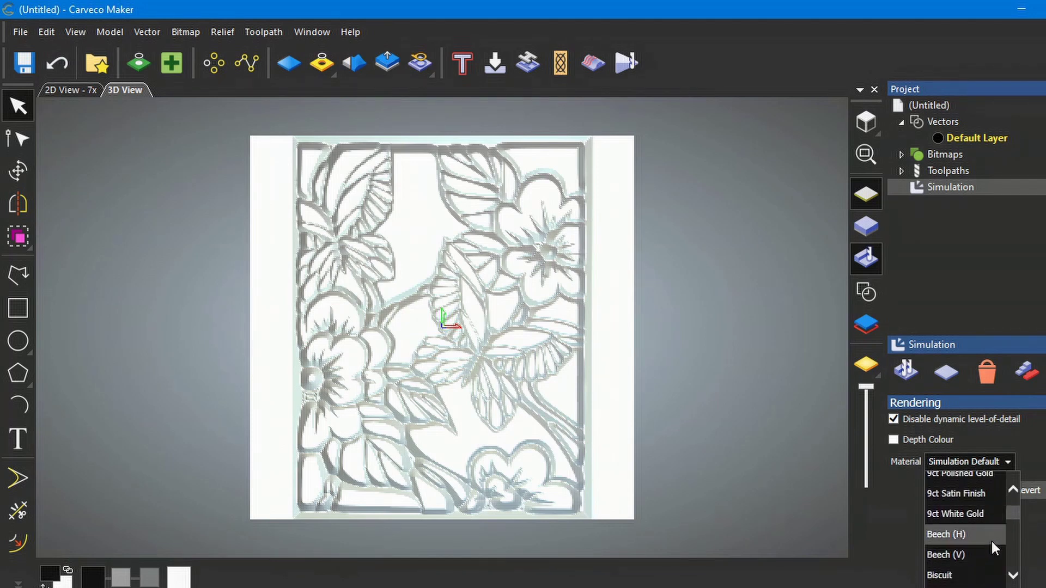
scroll(983, 515, "down", 1)
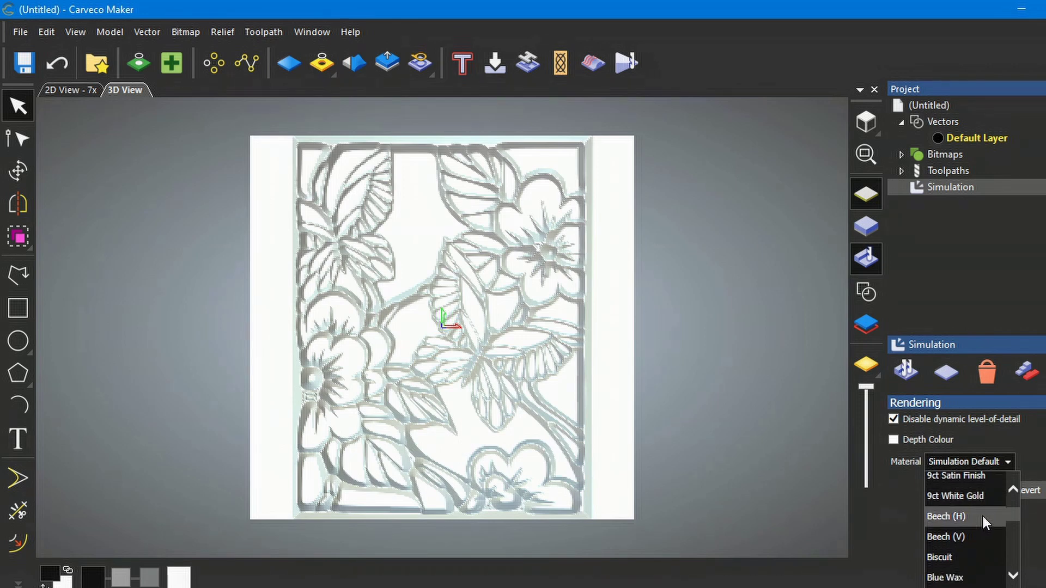
scroll(983, 516, "down", 5)
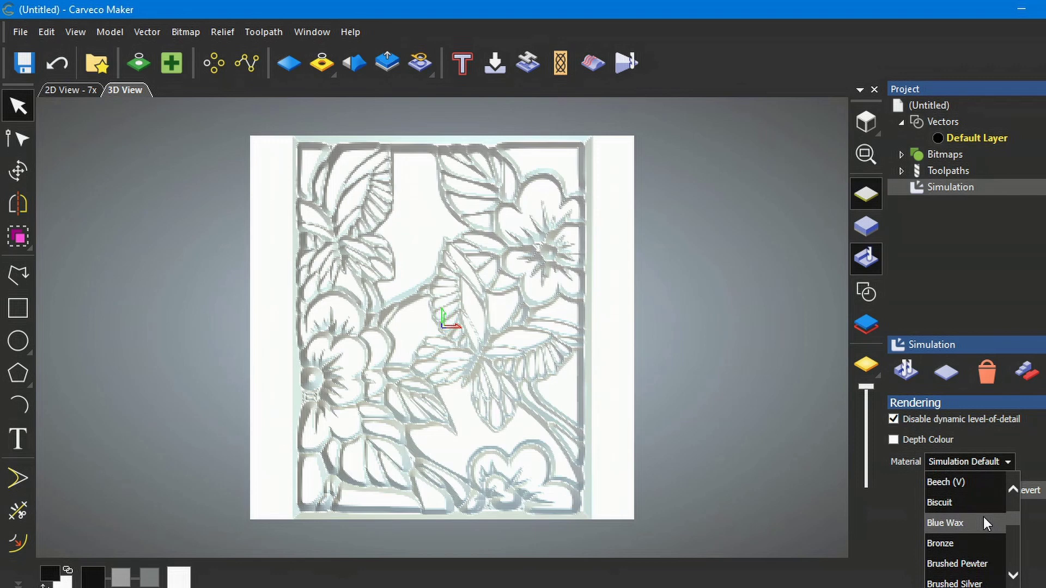
scroll(985, 517, "down", 1)
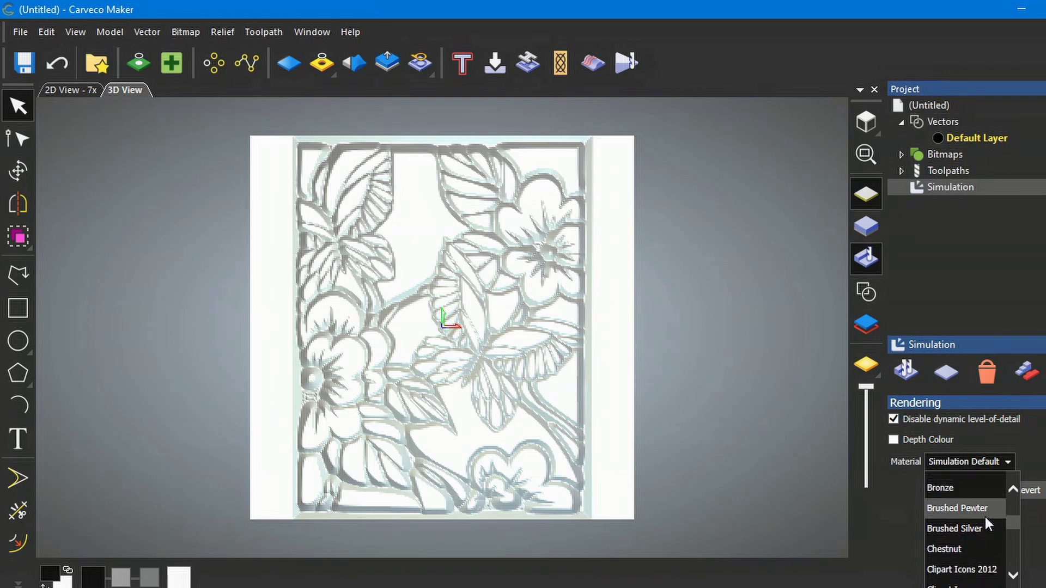
scroll(985, 517, "down", 6)
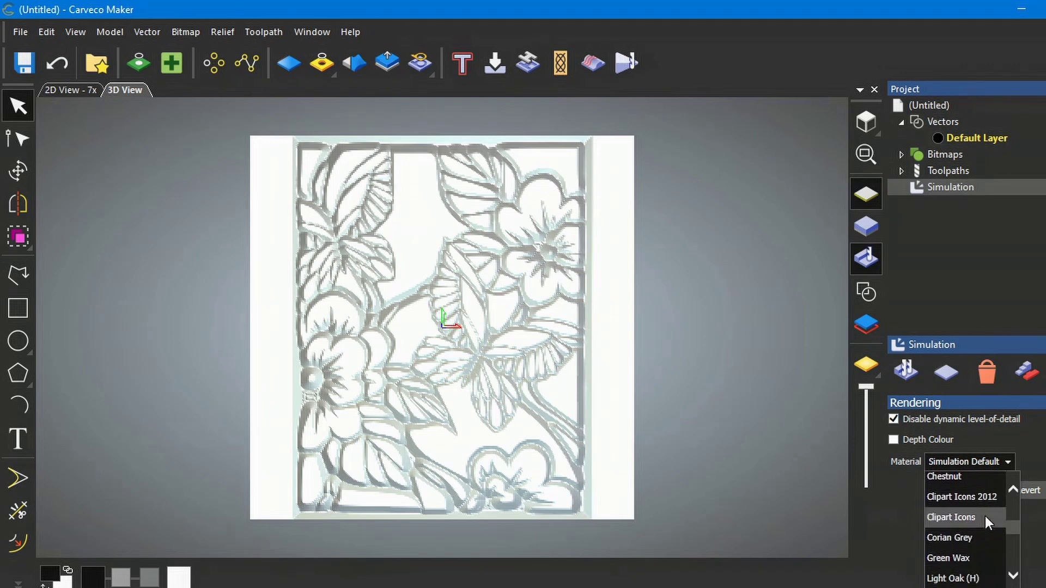
scroll(985, 516, "down", 2)
scroll(985, 517, "down", 2)
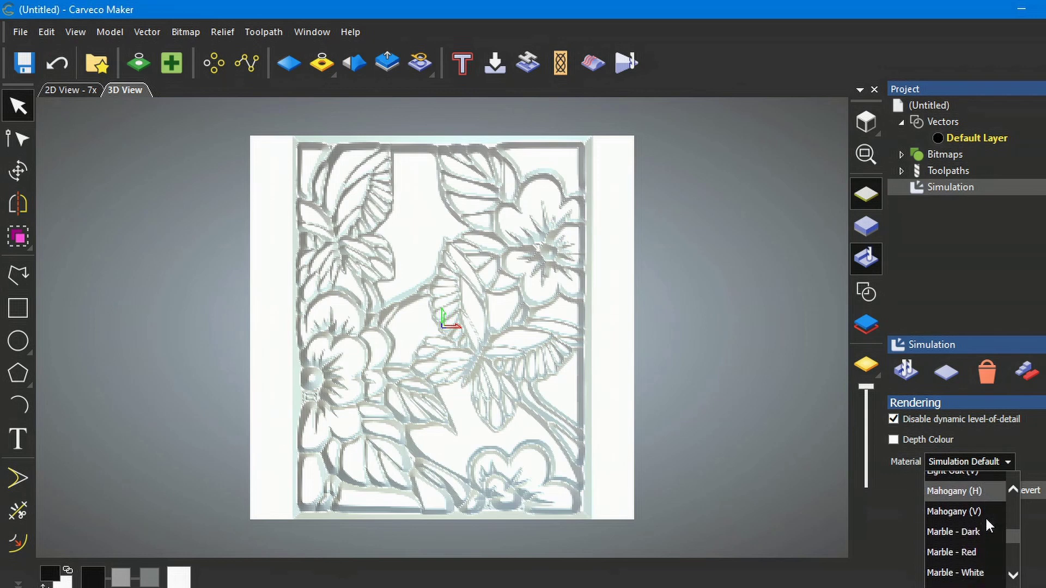
scroll(985, 517, "down", 2)
scroll(984, 517, "down", 2)
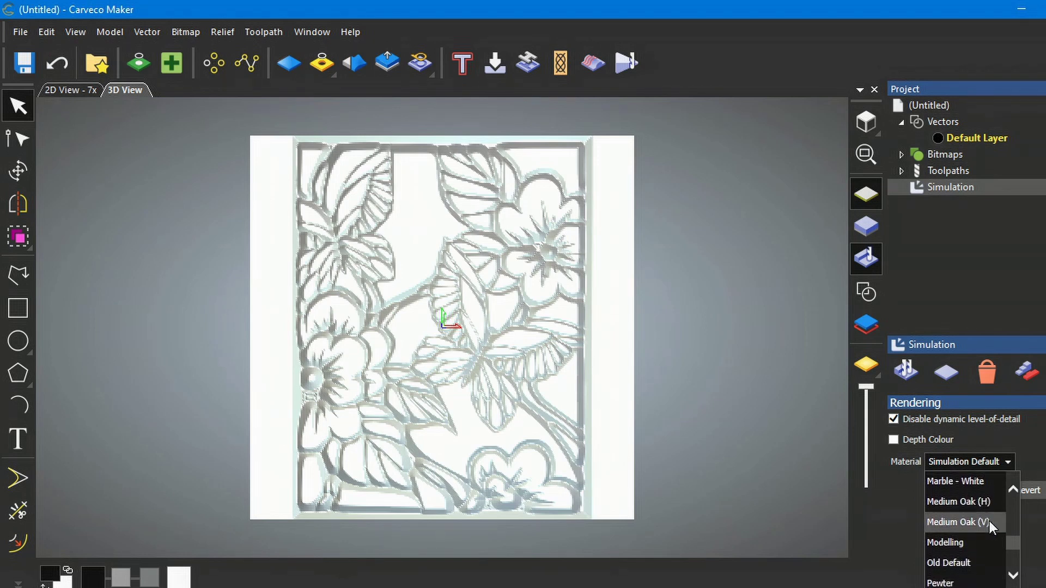
left_click(950, 501)
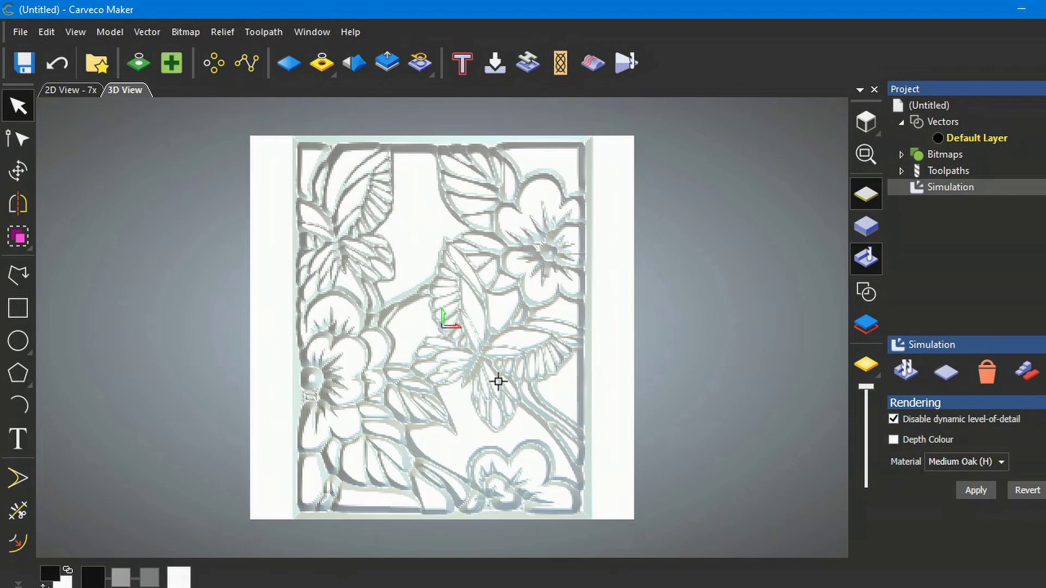
Display the simulation in its material with stronger contrast, orbiting and panning to inspect it
left_click(867, 370)
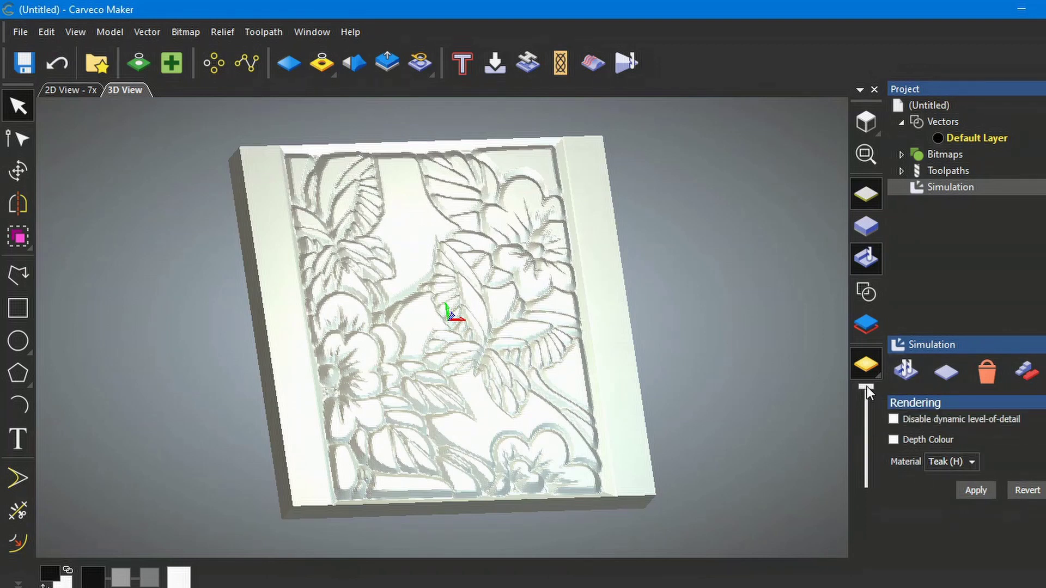
left_click_drag(866, 393, 866, 420)
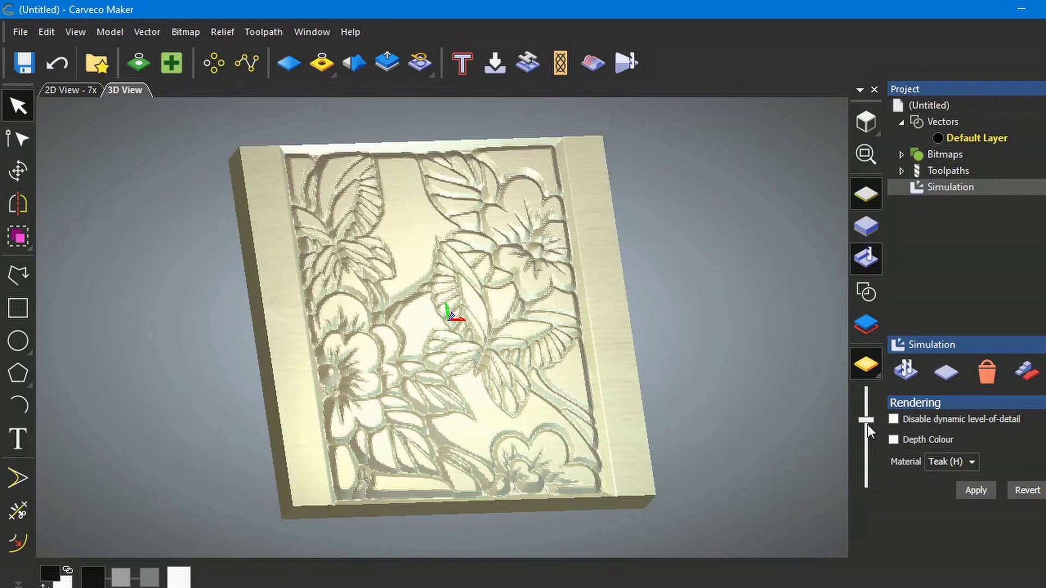
left_click(866, 468)
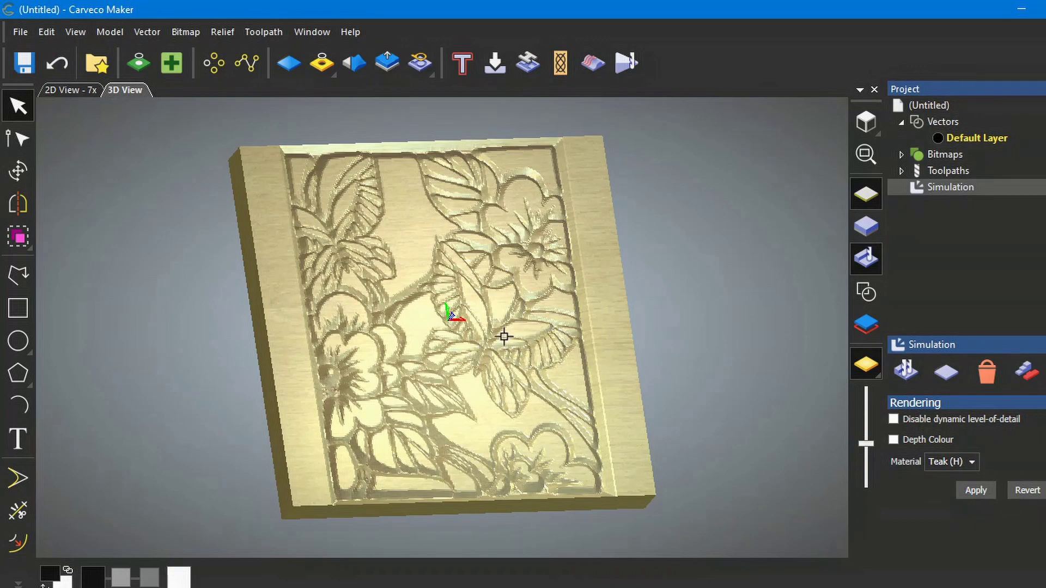
left_click_drag(503, 337, 468, 338)
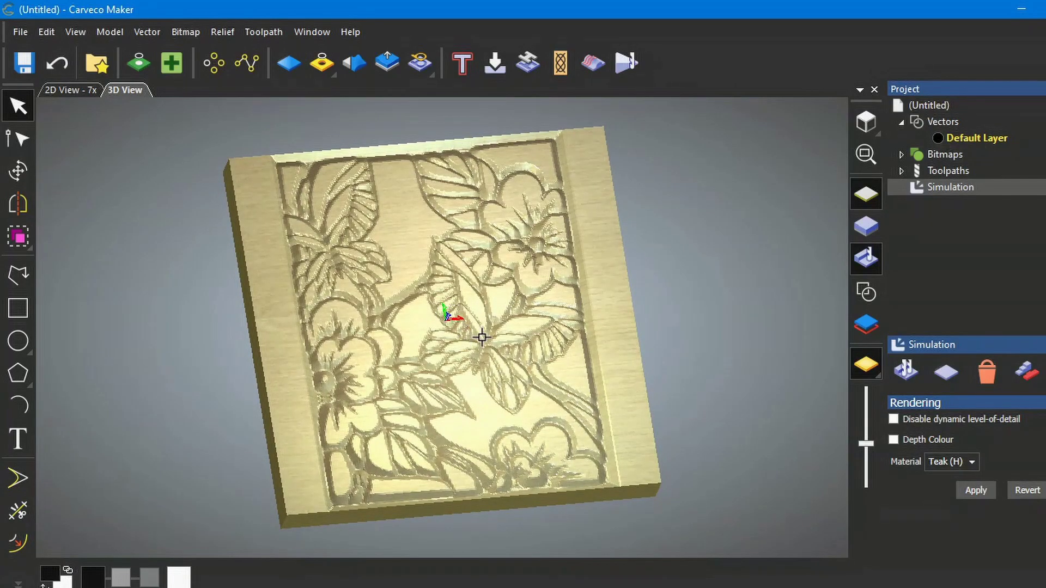
middle_click_drag(474, 349, 403, 372)
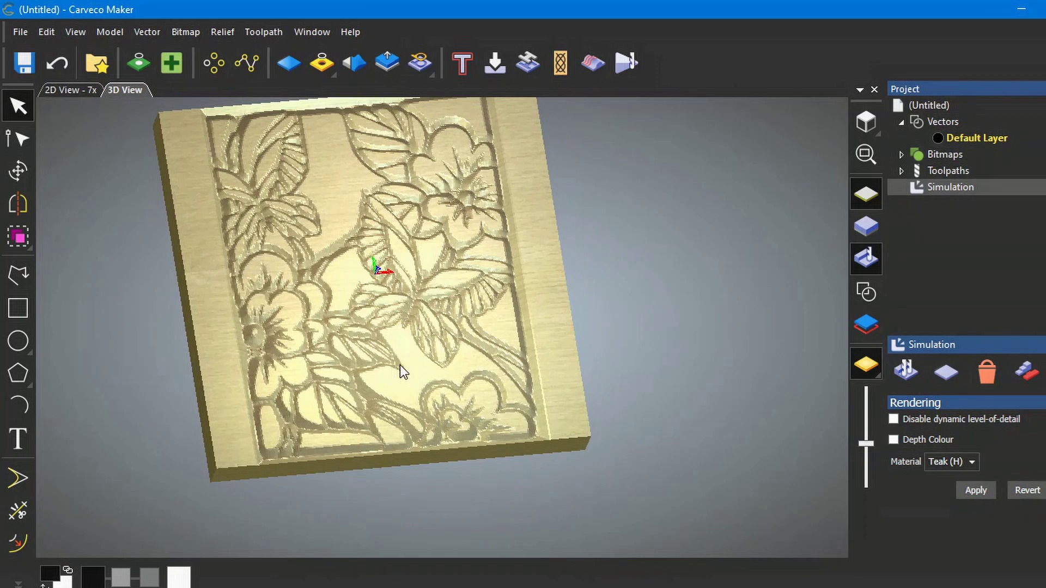
middle_click_drag(397, 280, 482, 306)
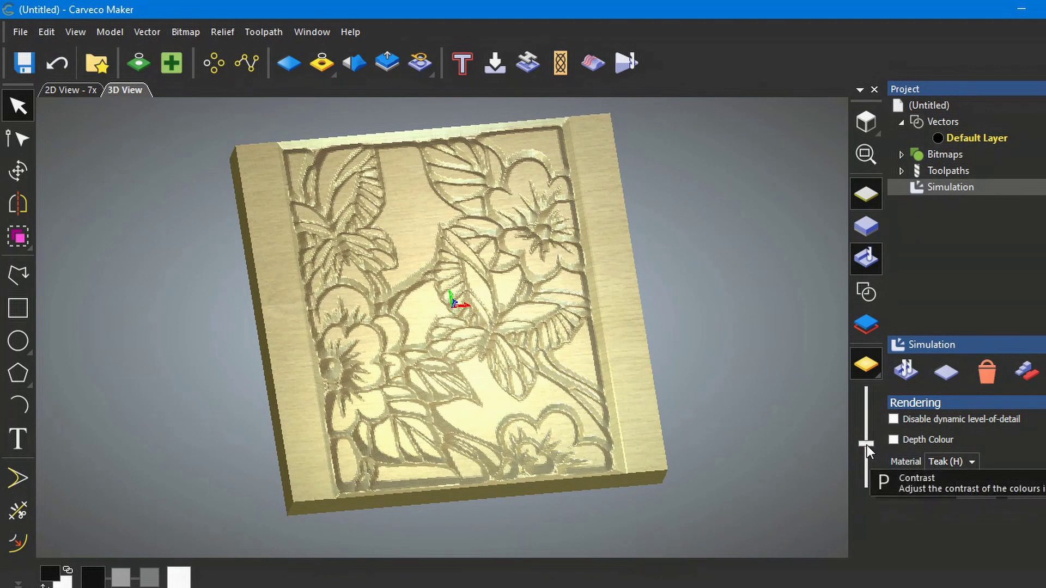
Push the contrast to maximum and apply depth colouring, then turn the panel nearly head-on
left_click_drag(866, 444, 867, 509)
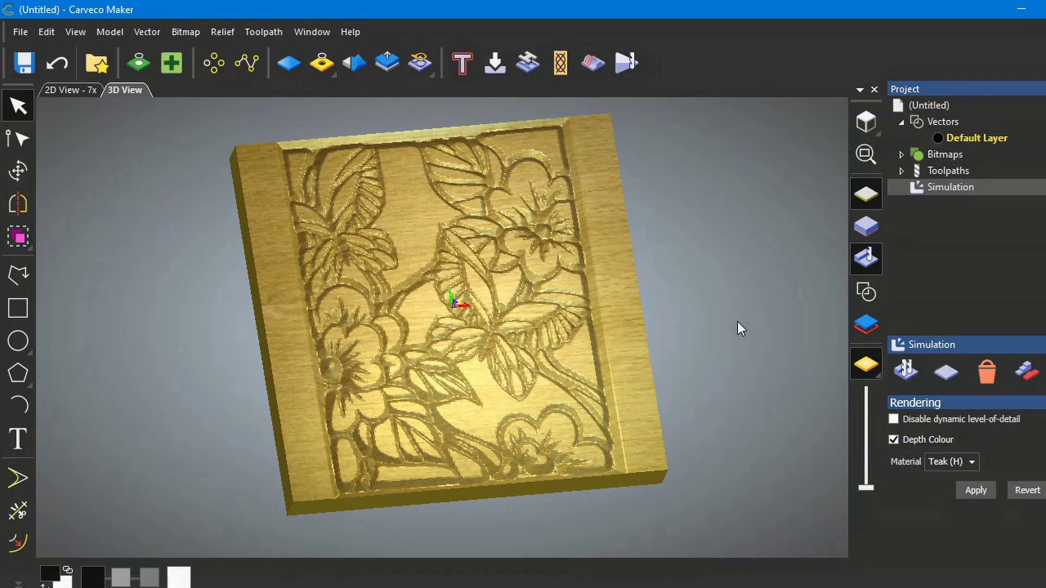
left_click(975, 490)
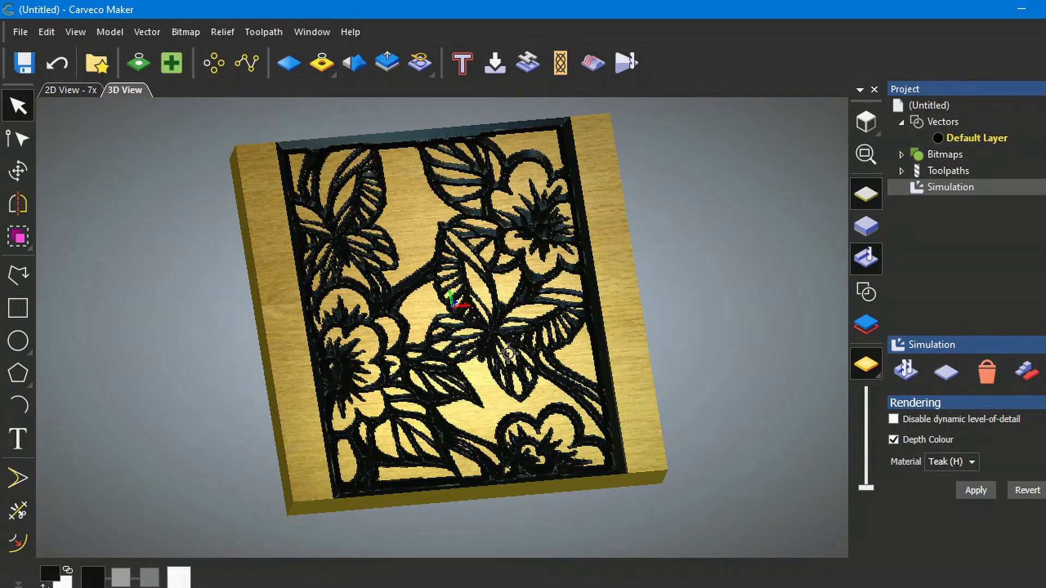
scroll(507, 360, "down", 2)
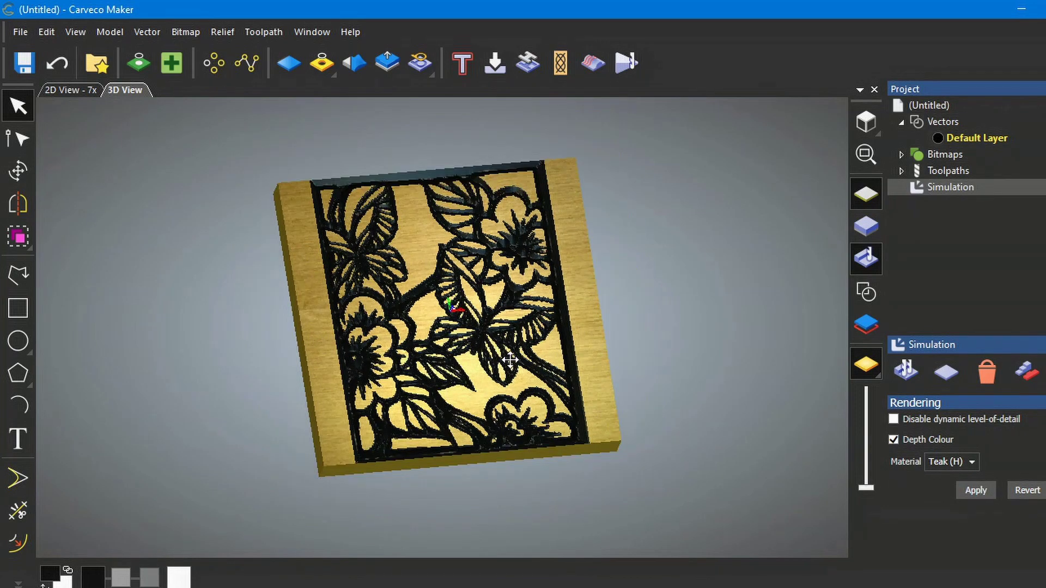
scroll(508, 366, "up", 3)
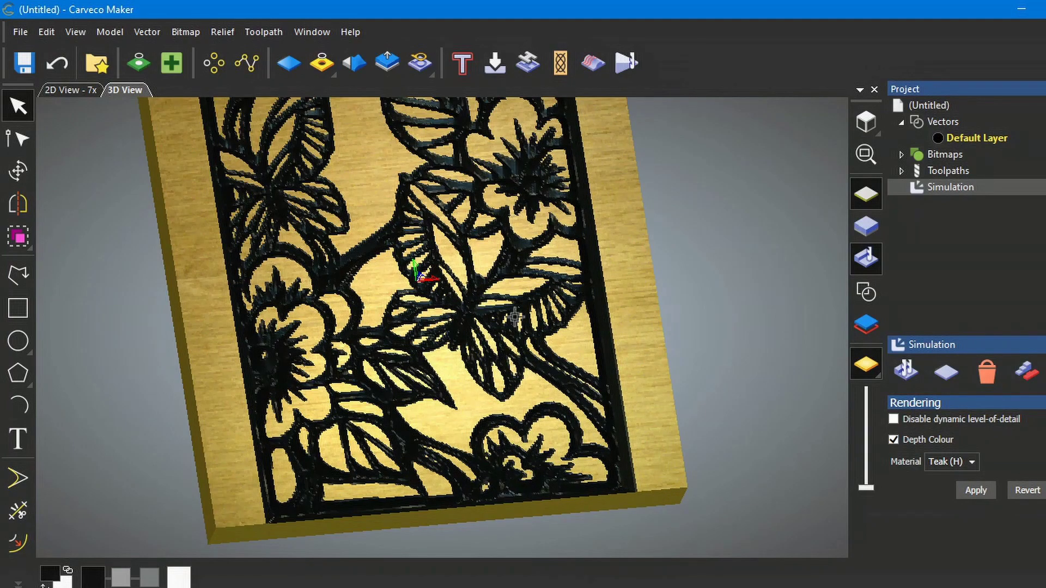
left_click_drag(507, 366, 467, 341)
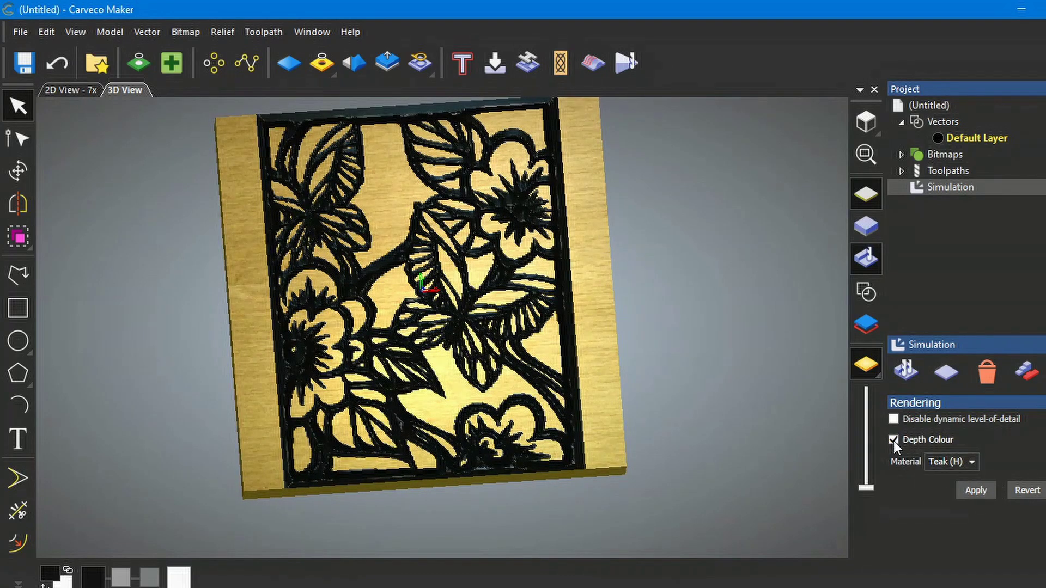
Untick depth colouring, then choose and apply Bronze as the simulation material
left_click(980, 492)
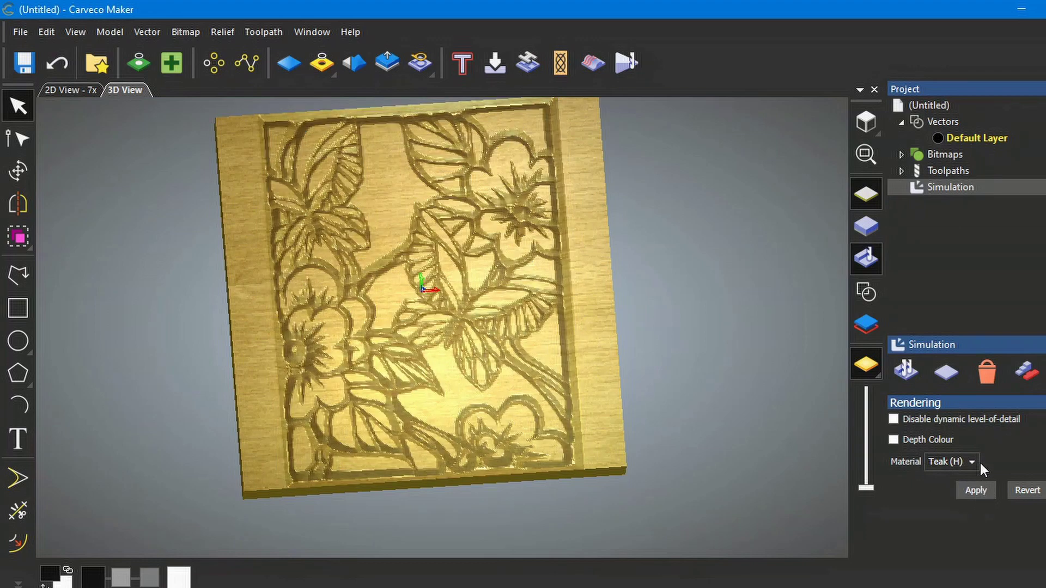
left_click(971, 462)
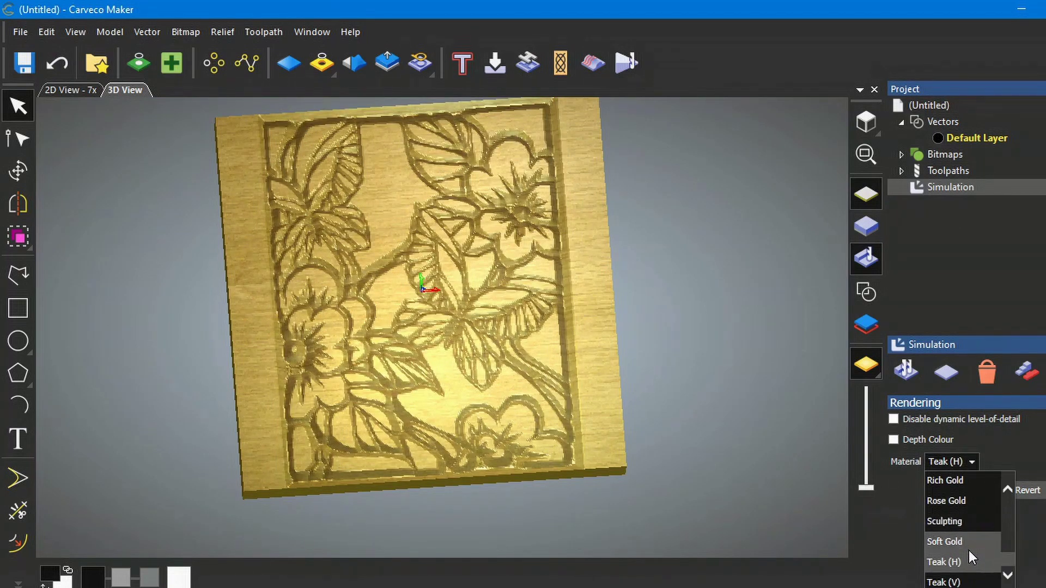
scroll(968, 551, "up", 2)
scroll(967, 548, "up", 4)
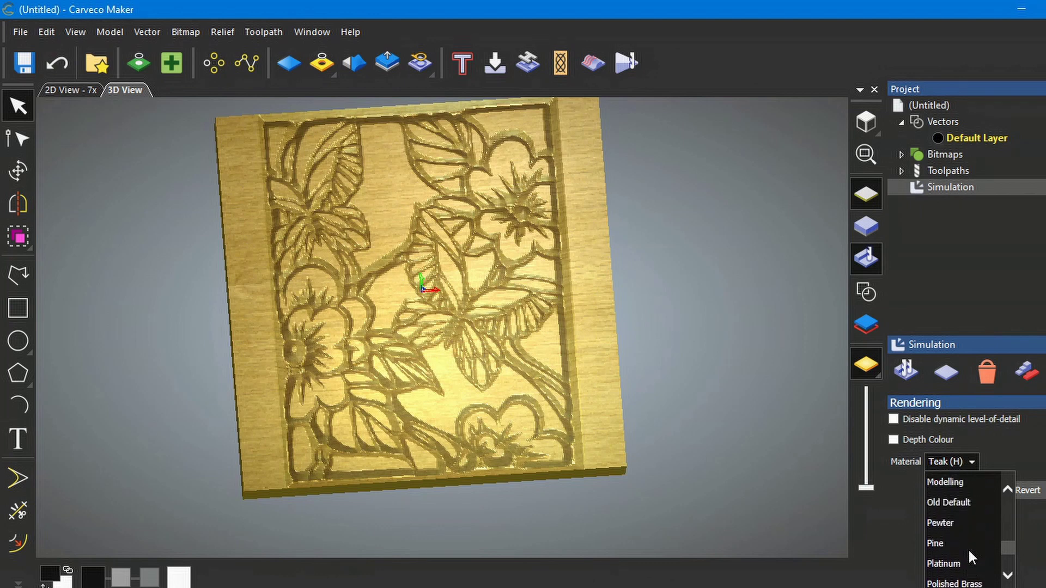
scroll(968, 549, "up", 3)
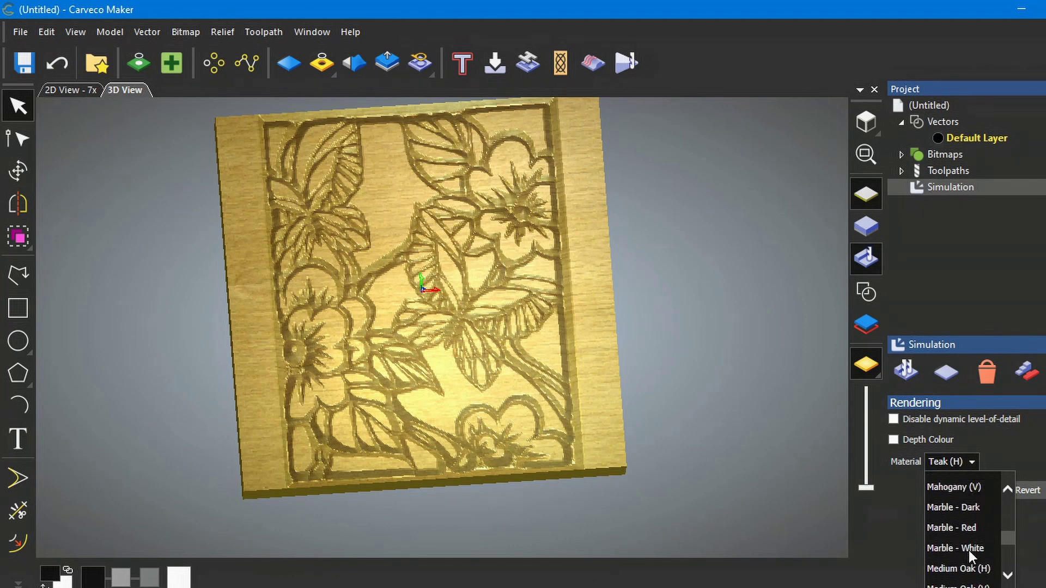
scroll(968, 550, "up", 3)
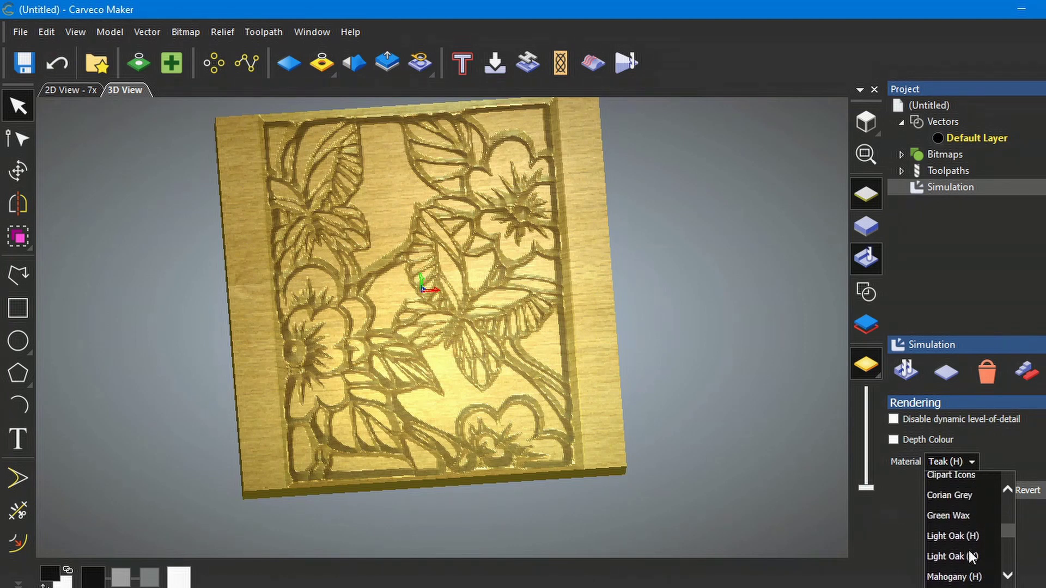
scroll(968, 550, "up", 3)
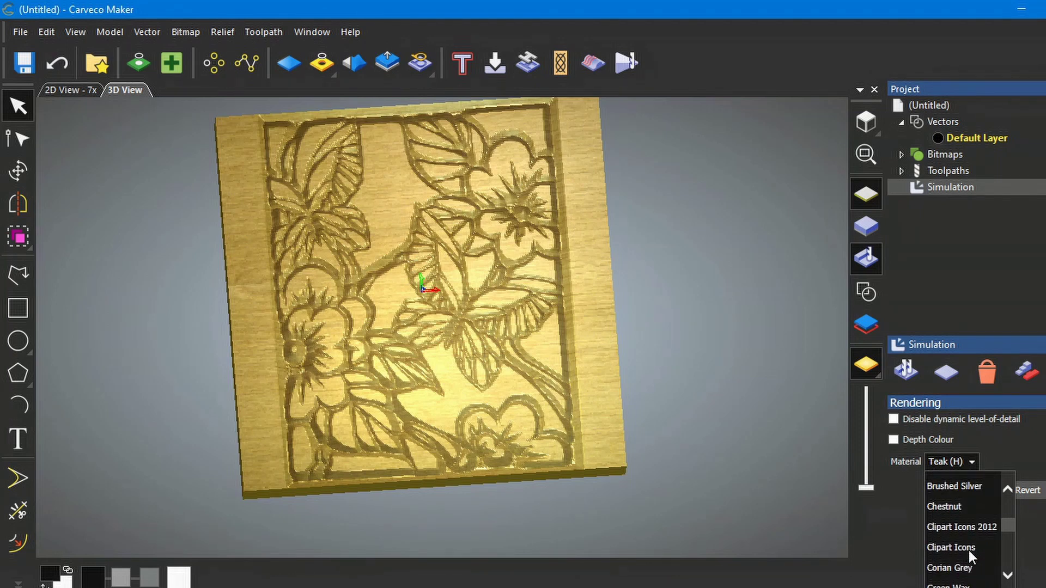
scroll(968, 550, "up", 3)
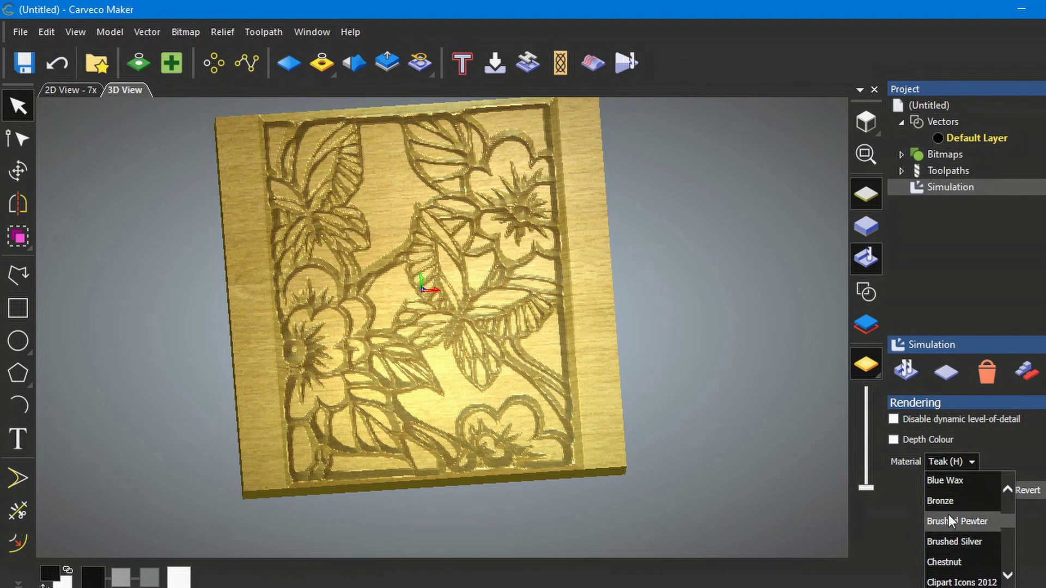
left_click(943, 501)
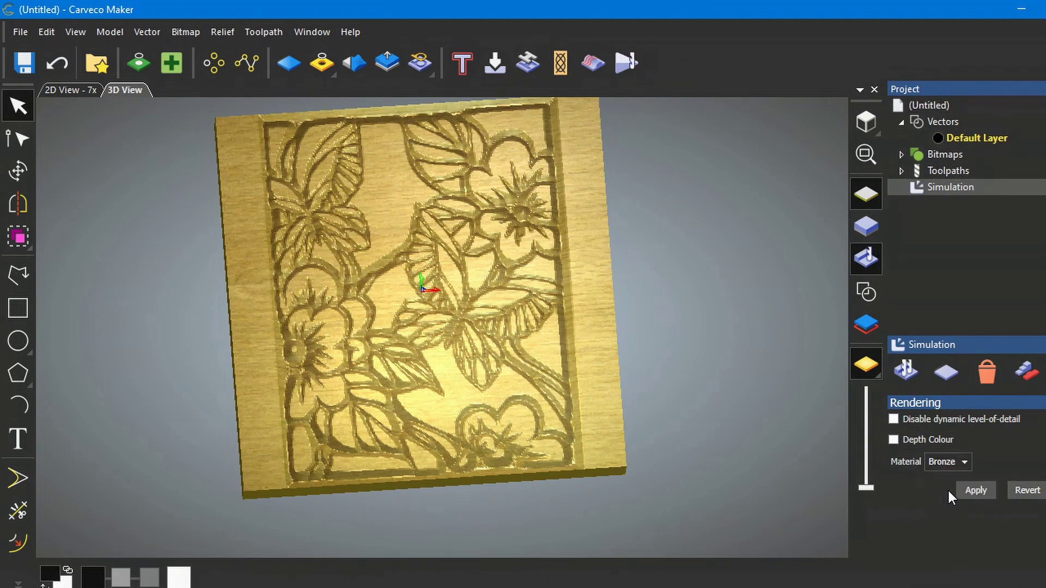
left_click(977, 491)
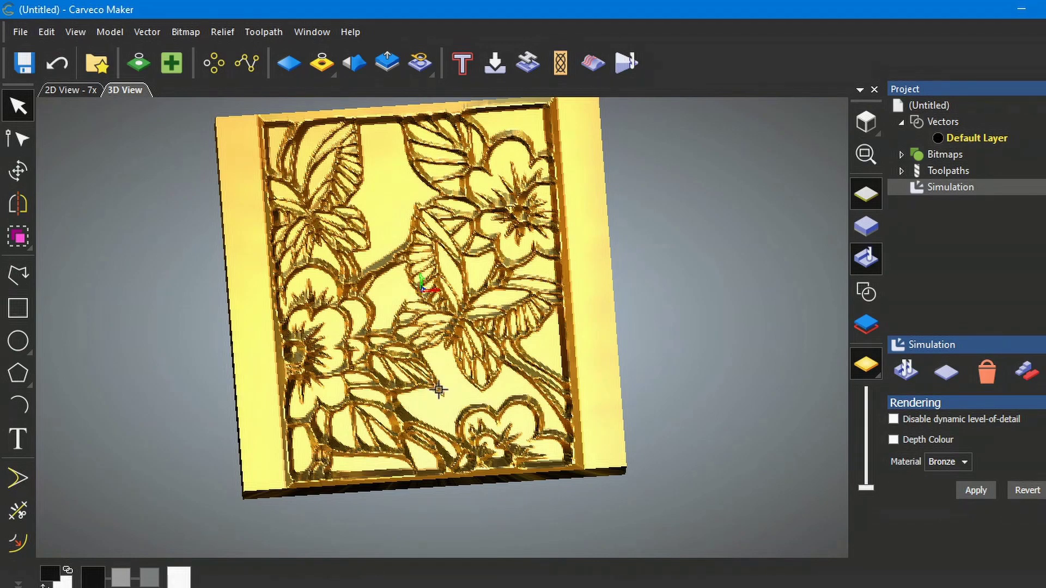
Tilt the carving face-on and open the Save Toolpaths dialog from Toolpath Operations
left_click_drag(438, 392, 436, 297)
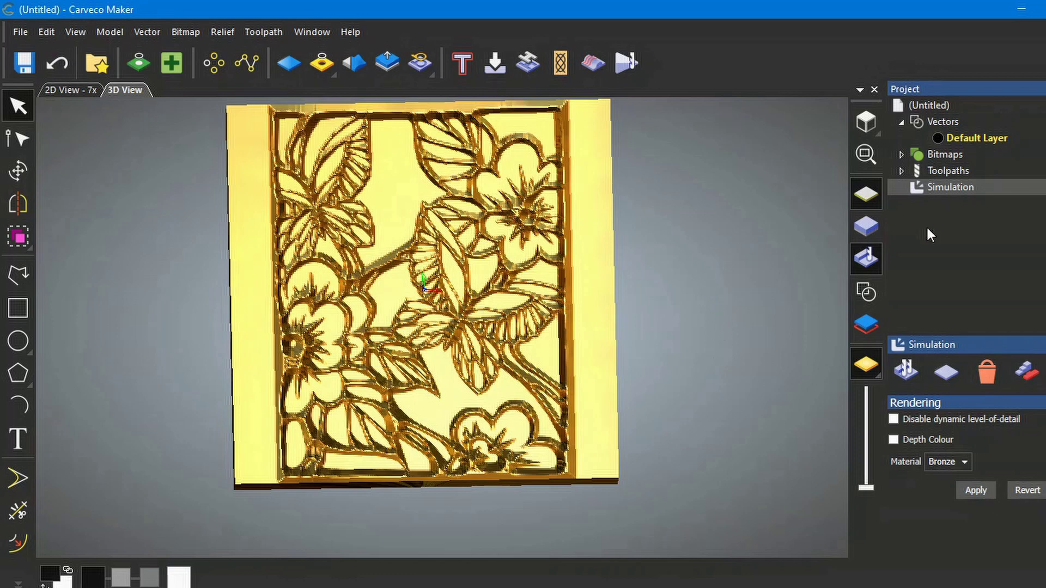
left_click(956, 169)
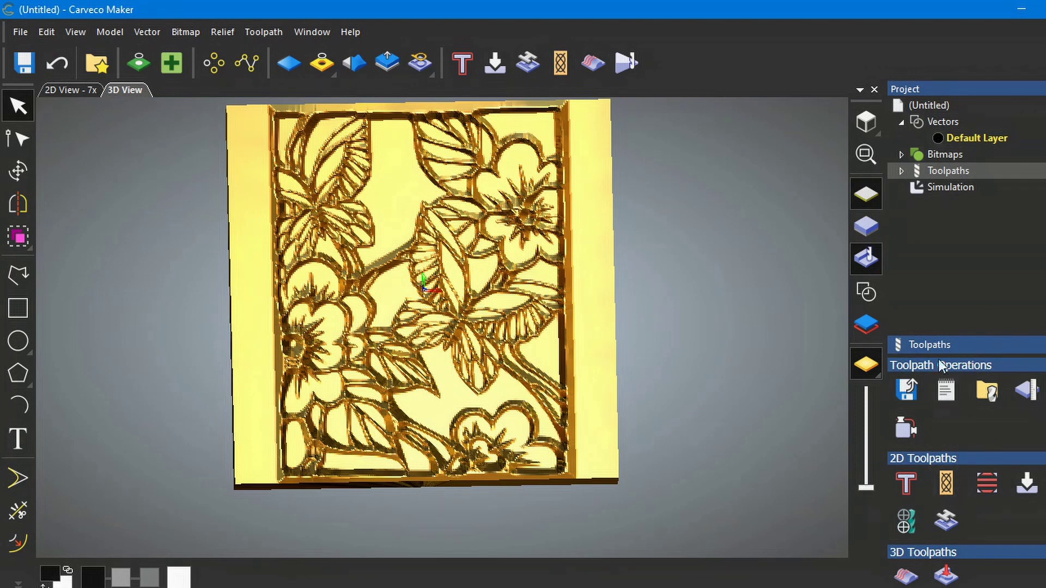
left_click(905, 389)
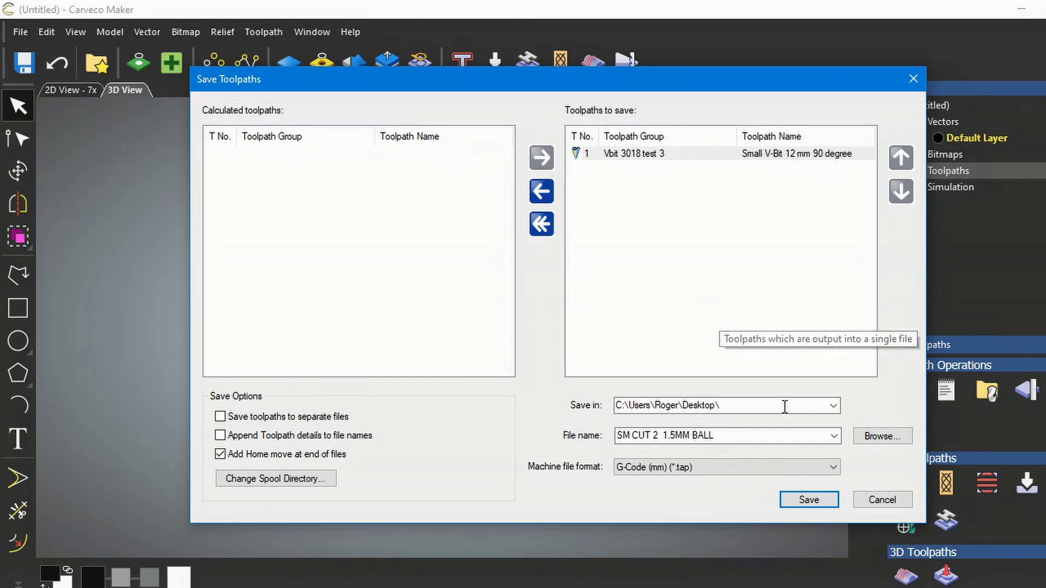
Expand the Machine file format dropdown in the Save Toolpaths dialog
left_click(833, 467)
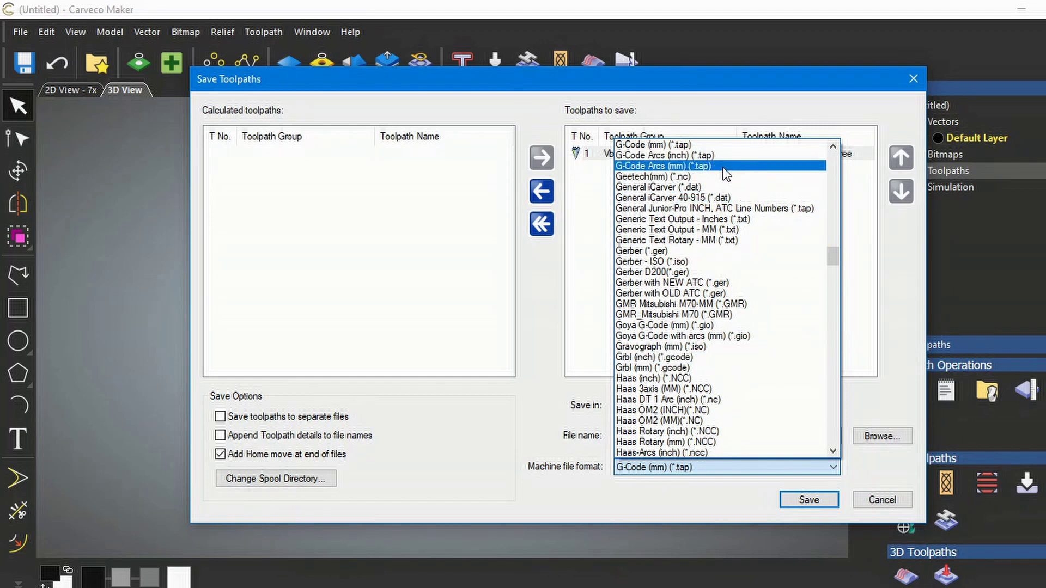
Scroll the format list and choose G-Code (mm) (*.tap) for the Vbit 3018 test 3 toolpath
scroll(728, 171, "up", 3)
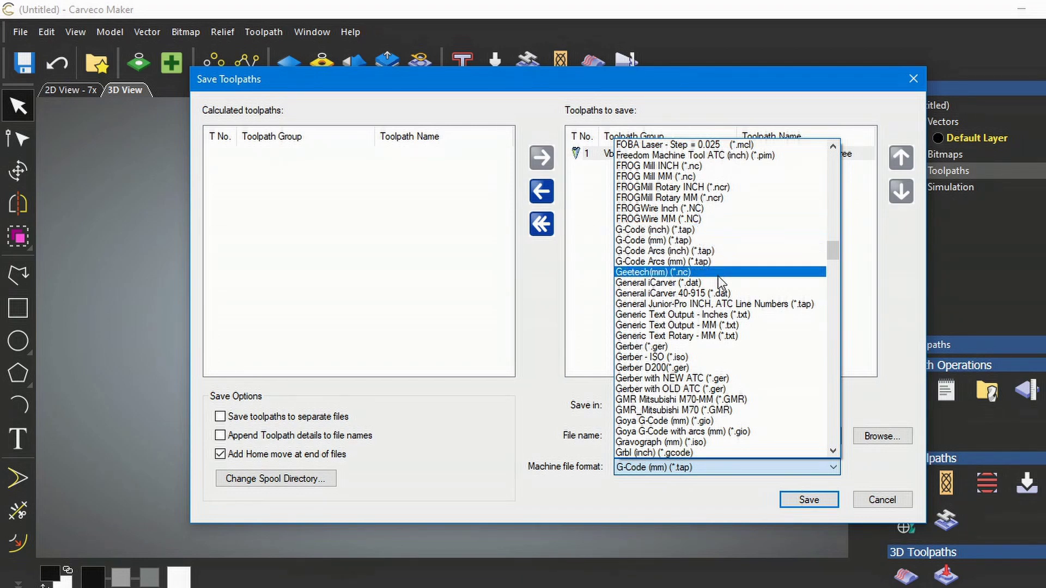
scroll(722, 281, "down", 6)
scroll(744, 381, "down", 20)
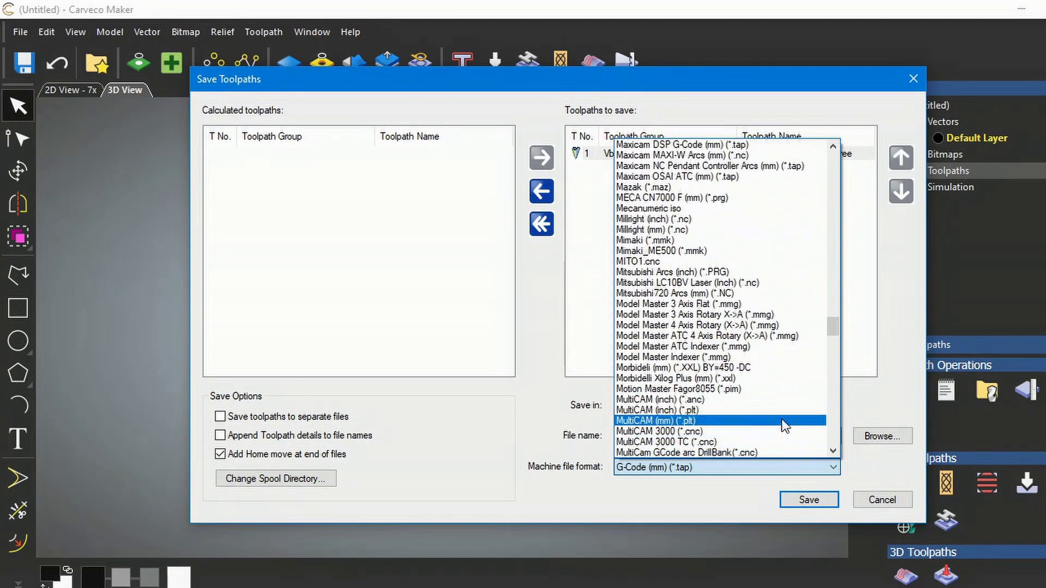
scroll(737, 364, "up", 7)
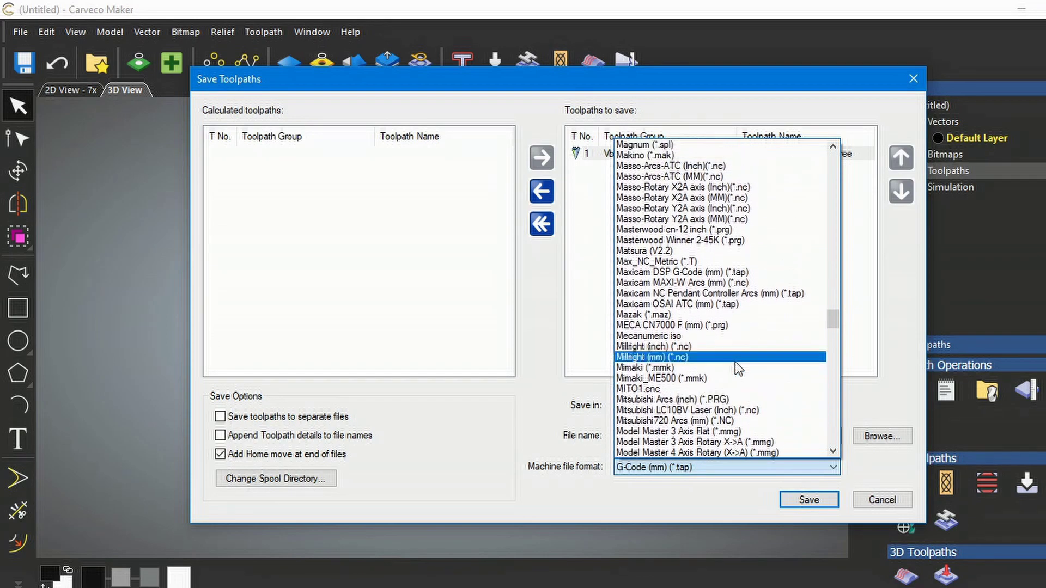
scroll(741, 364, "up", 1)
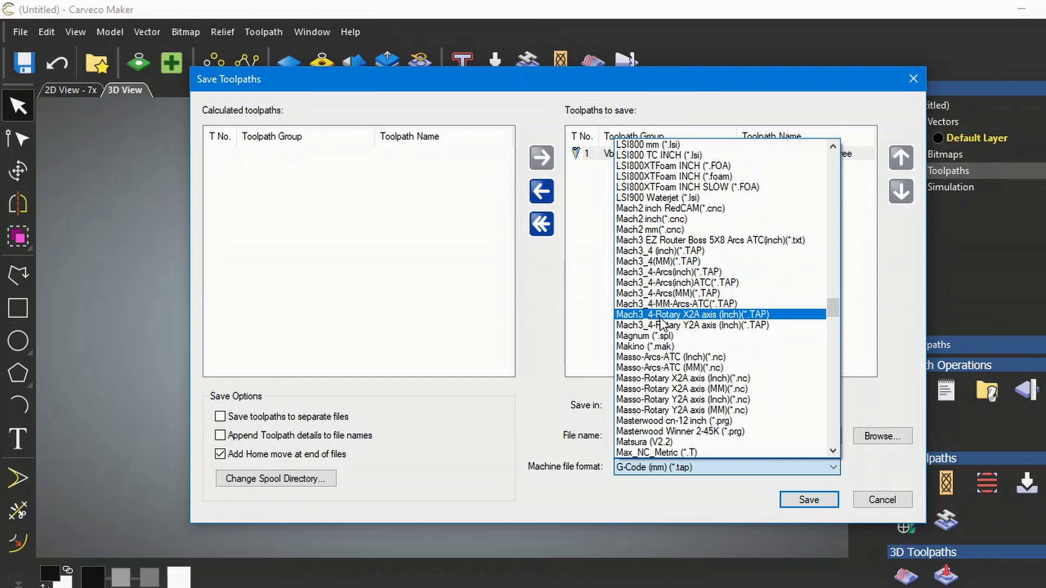
scroll(659, 318, "up", 1)
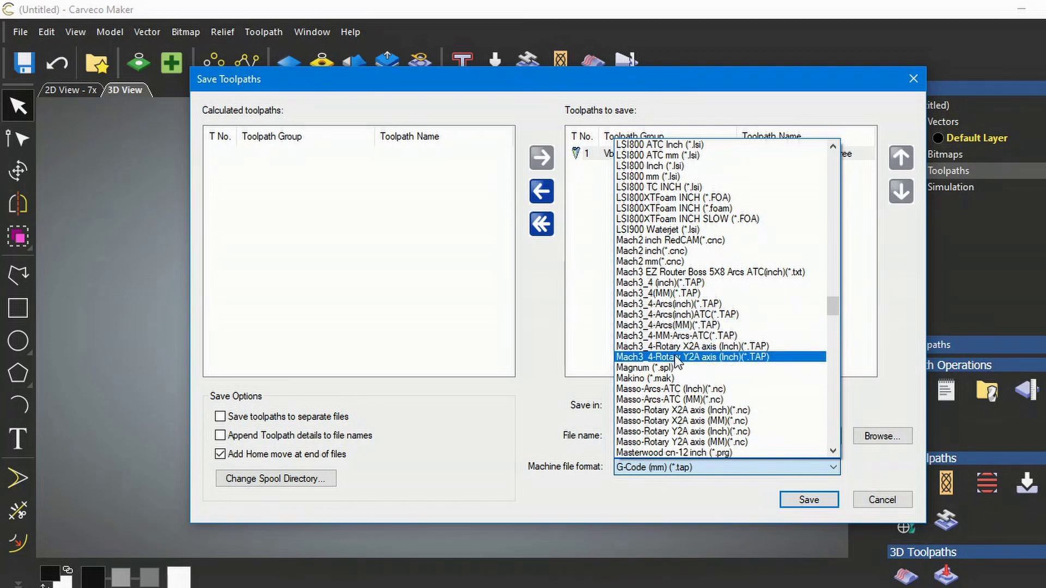
scroll(674, 355, "up", 1)
scroll(674, 355, "up", 20)
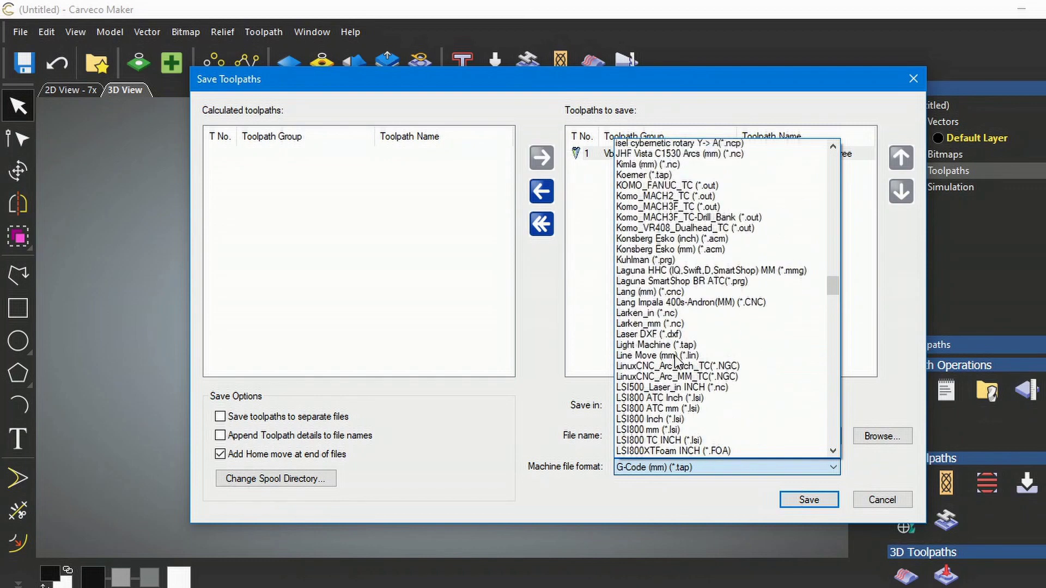
scroll(675, 360, "up", 3)
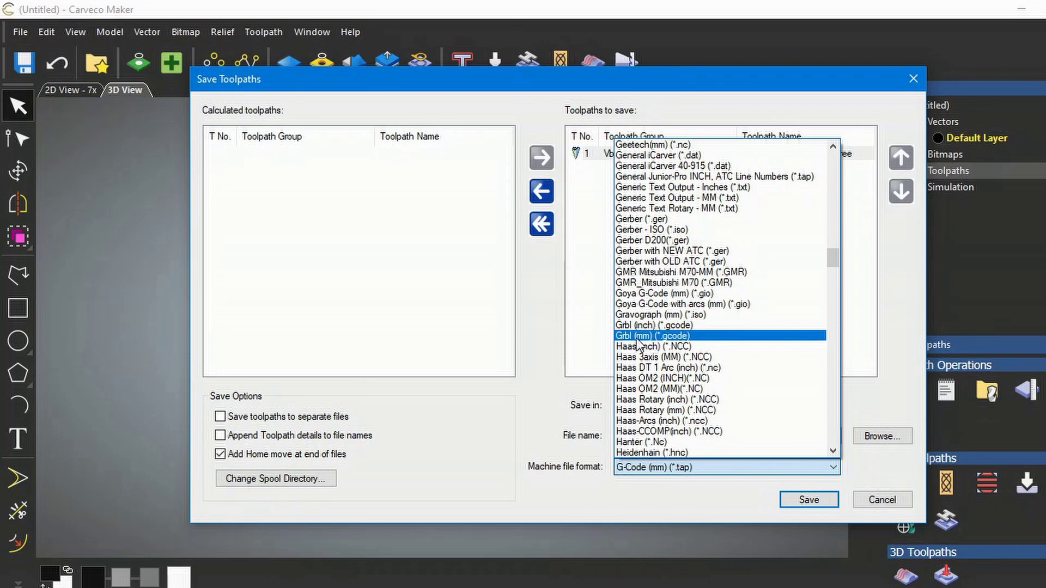
scroll(653, 342, "up", 7)
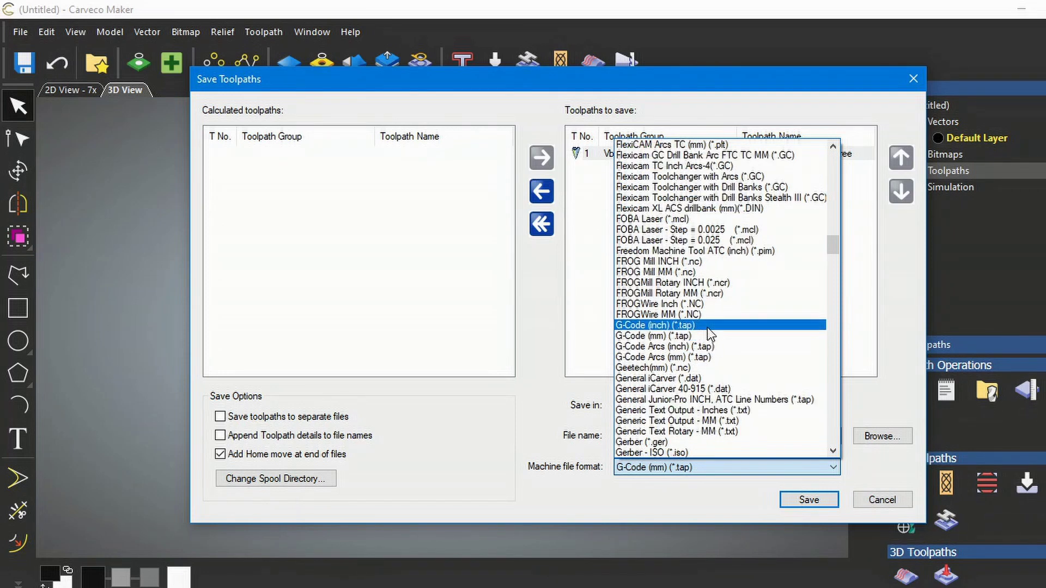
left_click(656, 336)
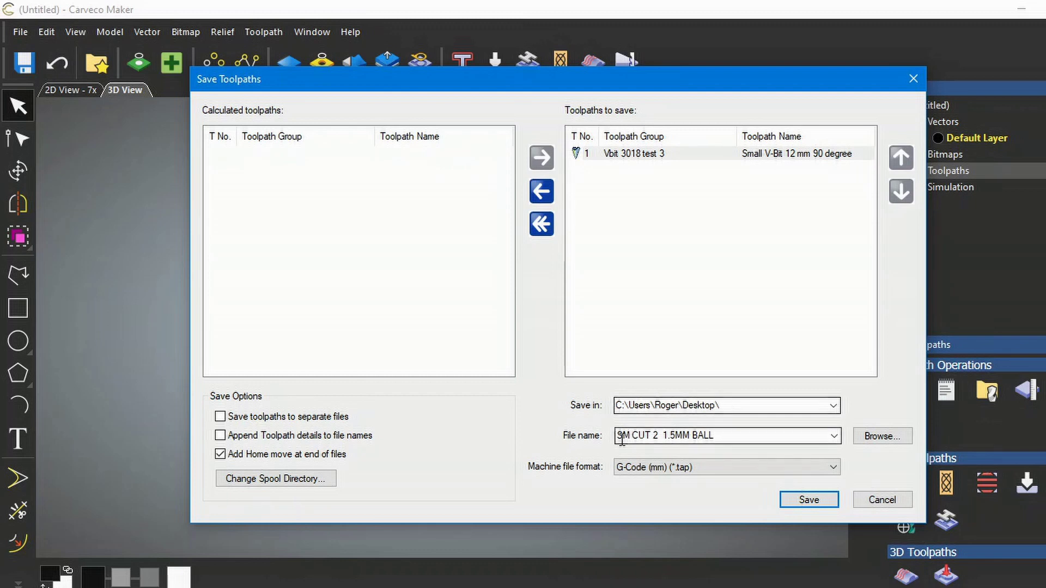
Replace the file name SM CUT 2 1.5MM BALL with 'Vbit 3018 test 3' and save it
left_click(715, 436)
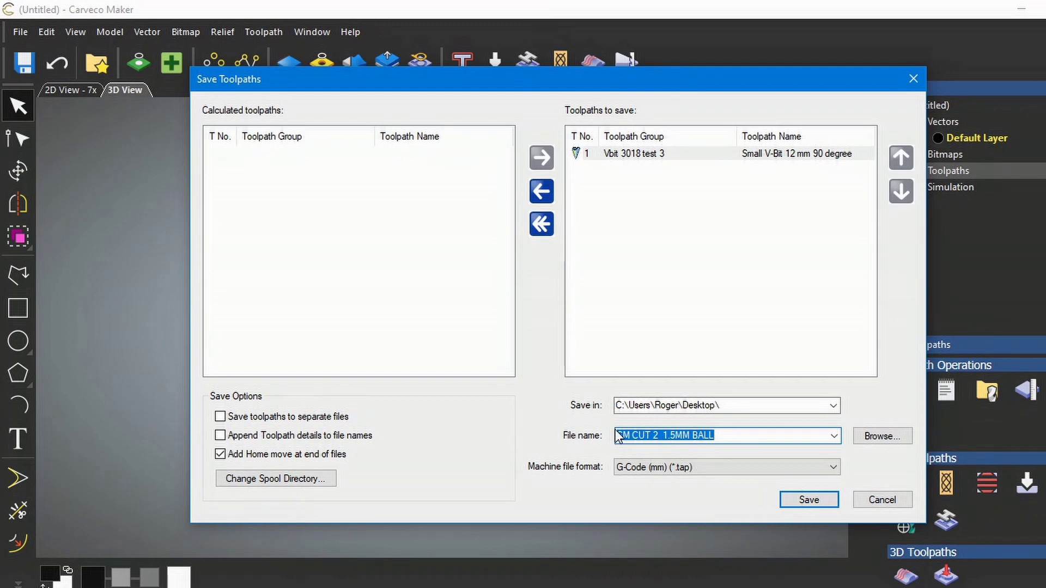
type("Vb")
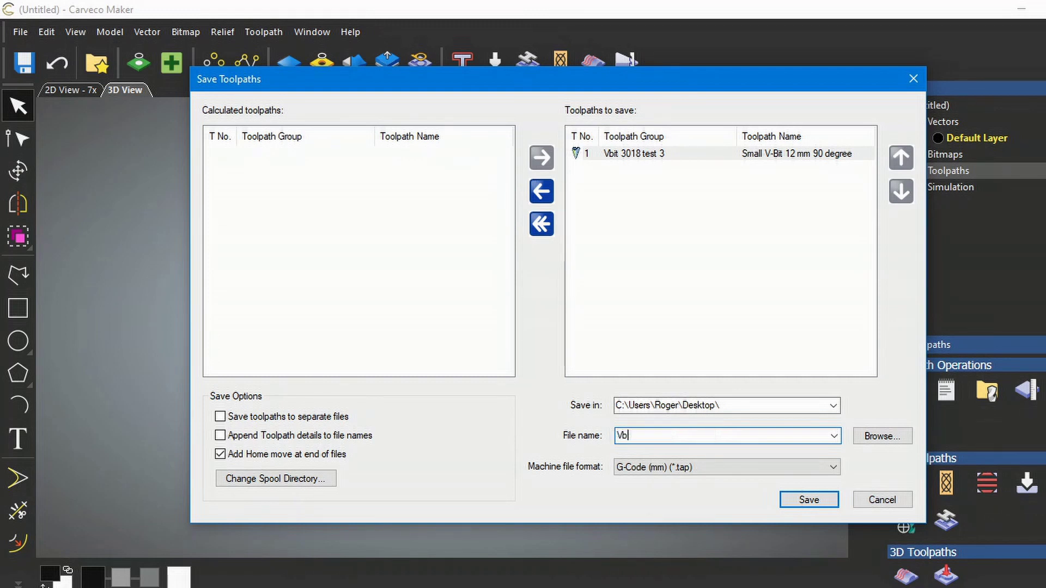
type("it 3018 test 3")
left_click(812, 502)
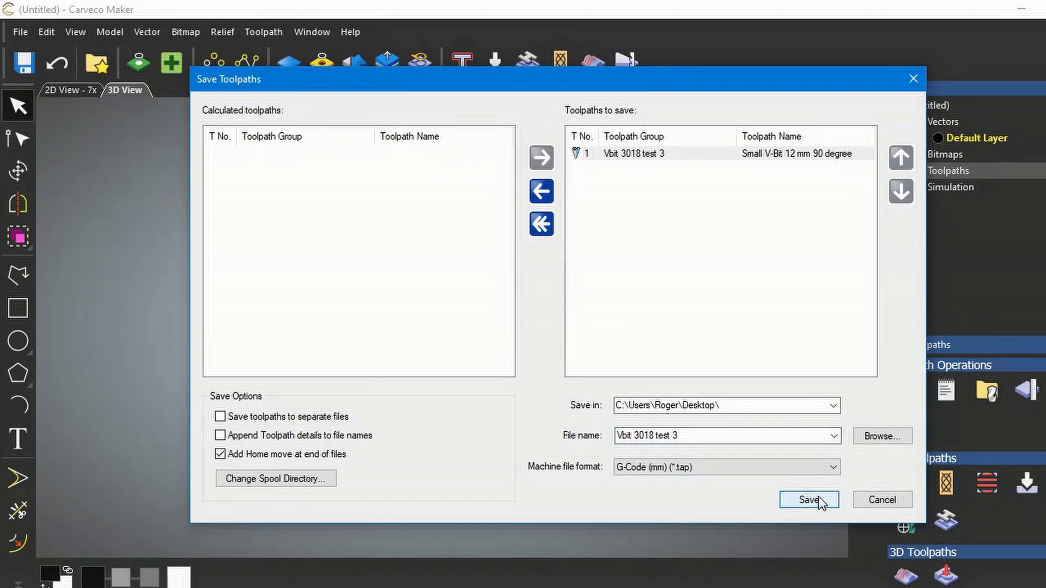
left_click(882, 499)
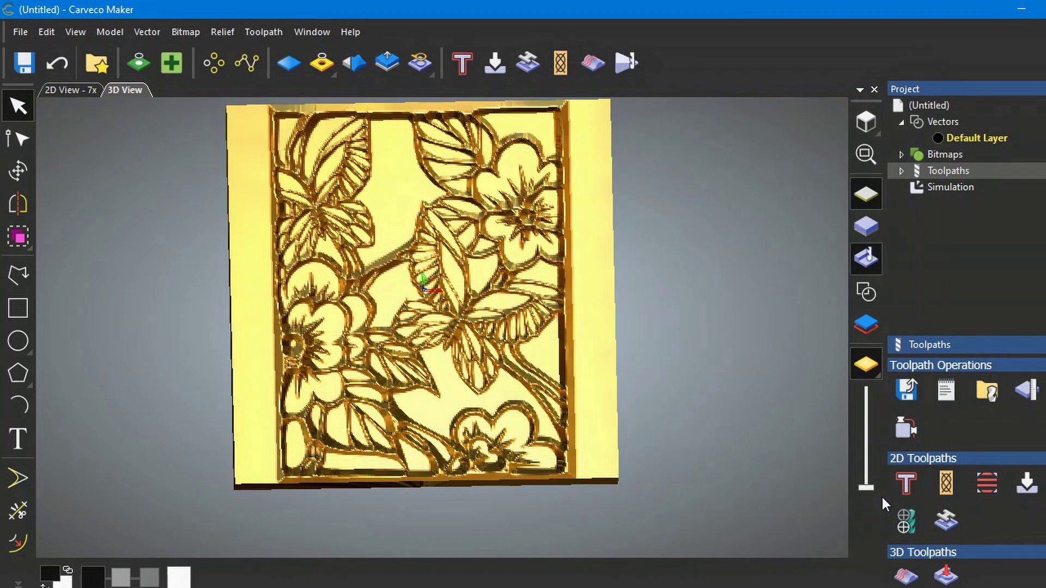